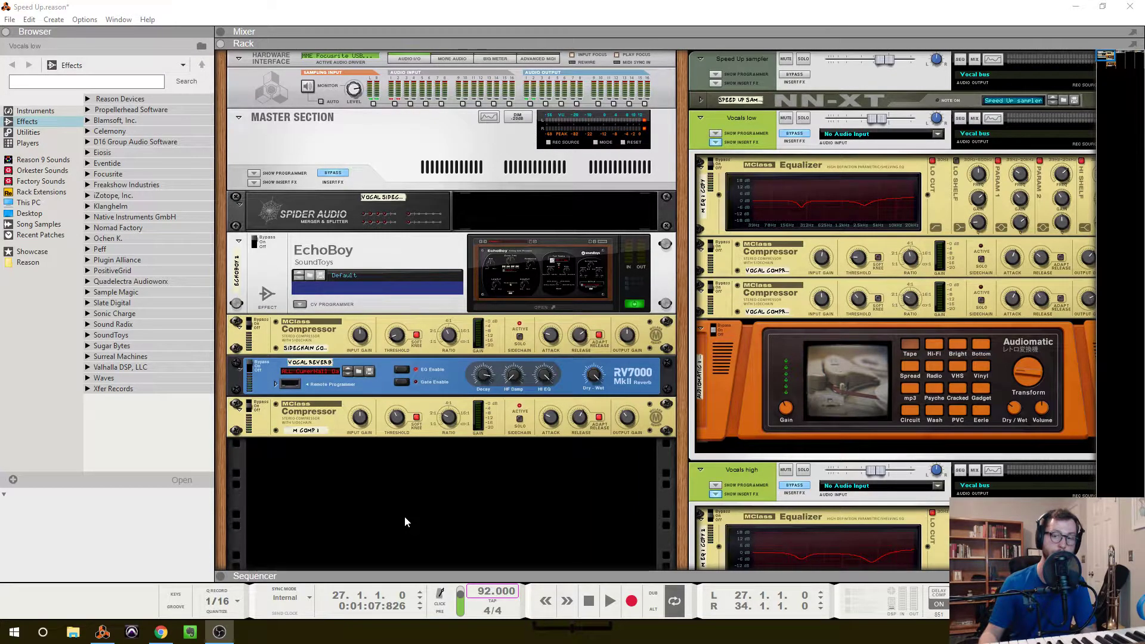
Play the song to hear the processed vocals, then stop and return to bar 27
left_click(614, 603)
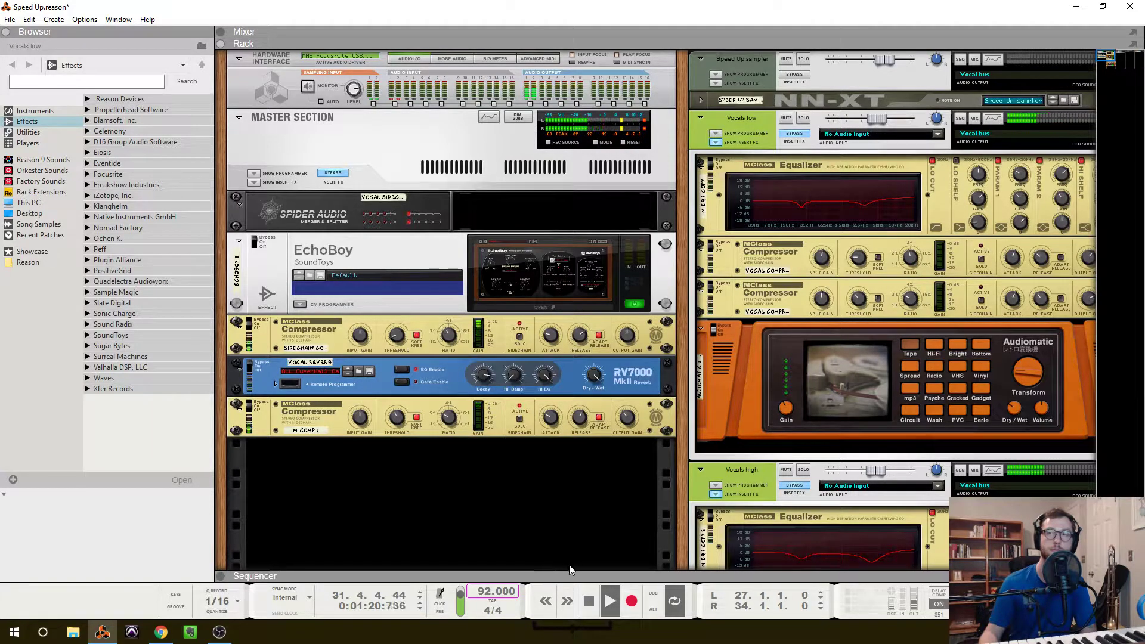
double_click(589, 600)
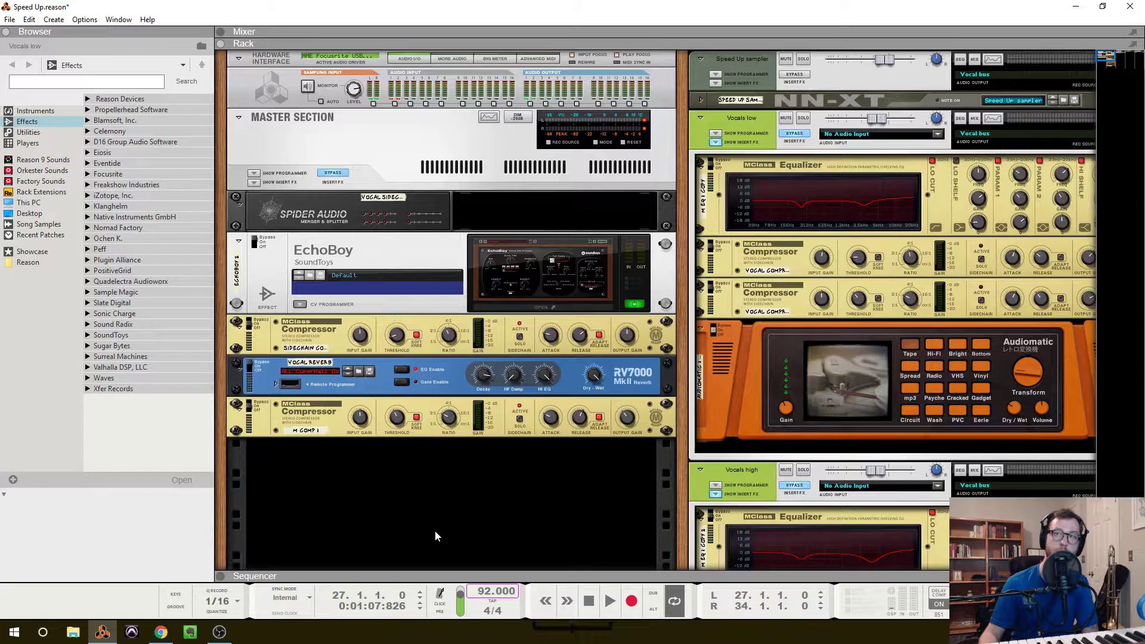
left_click(803, 490)
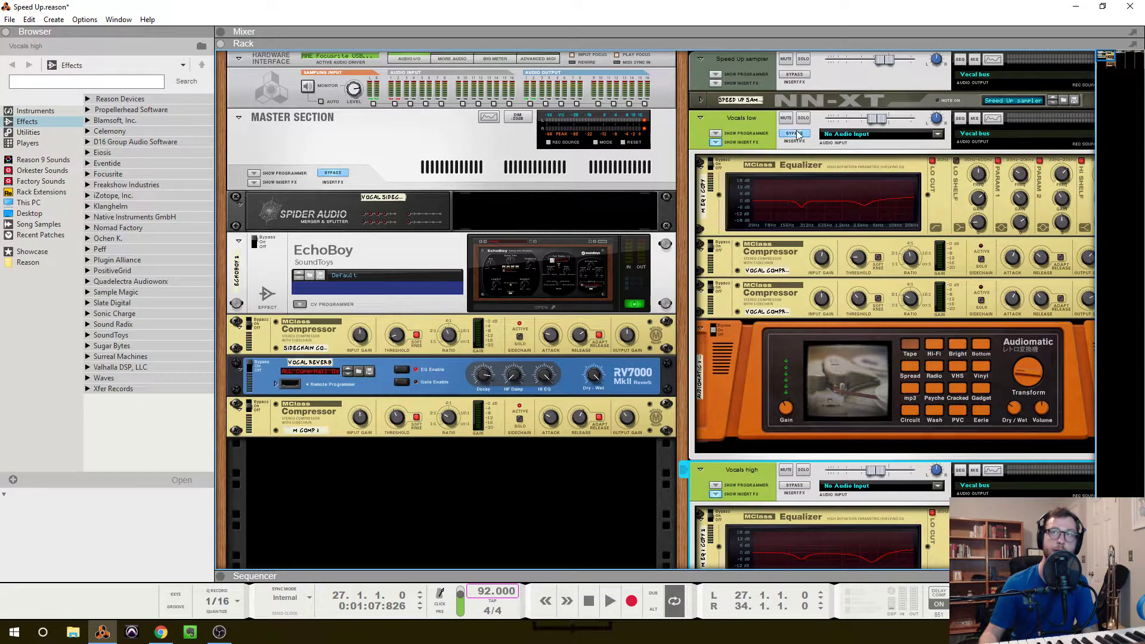
left_click(797, 134)
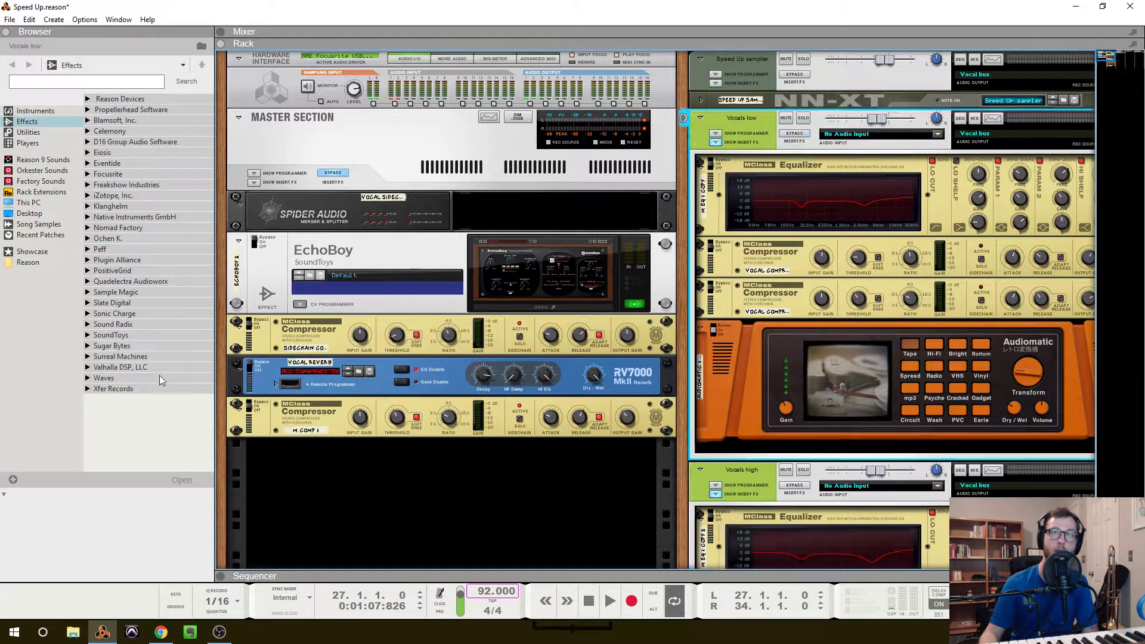
left_click(250, 374)
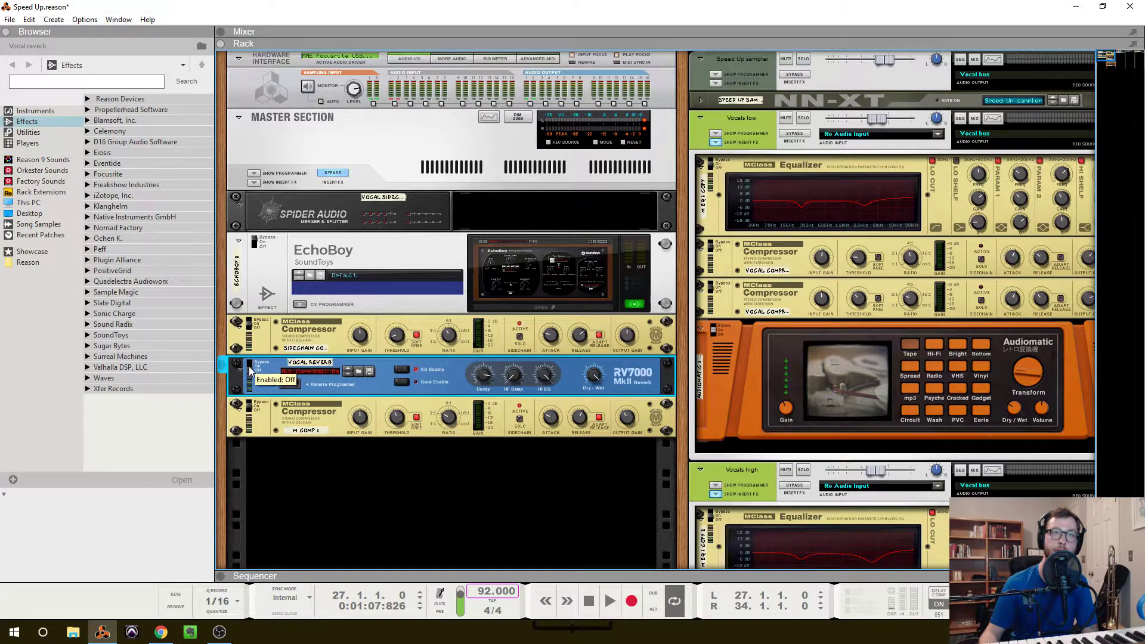
left_click(255, 247)
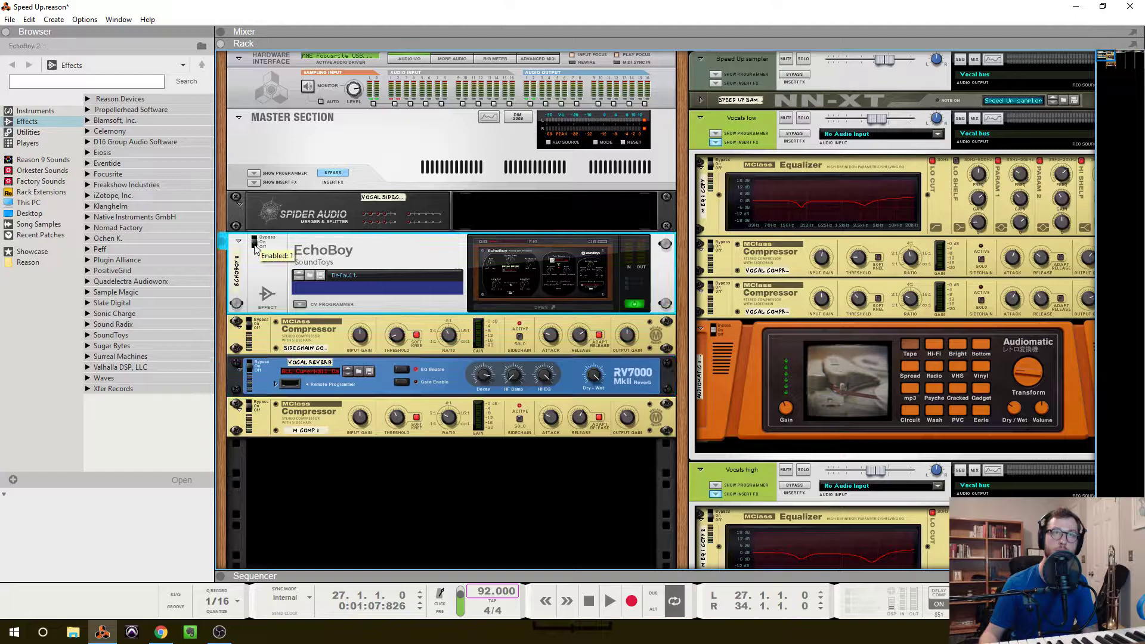
left_click(610, 598)
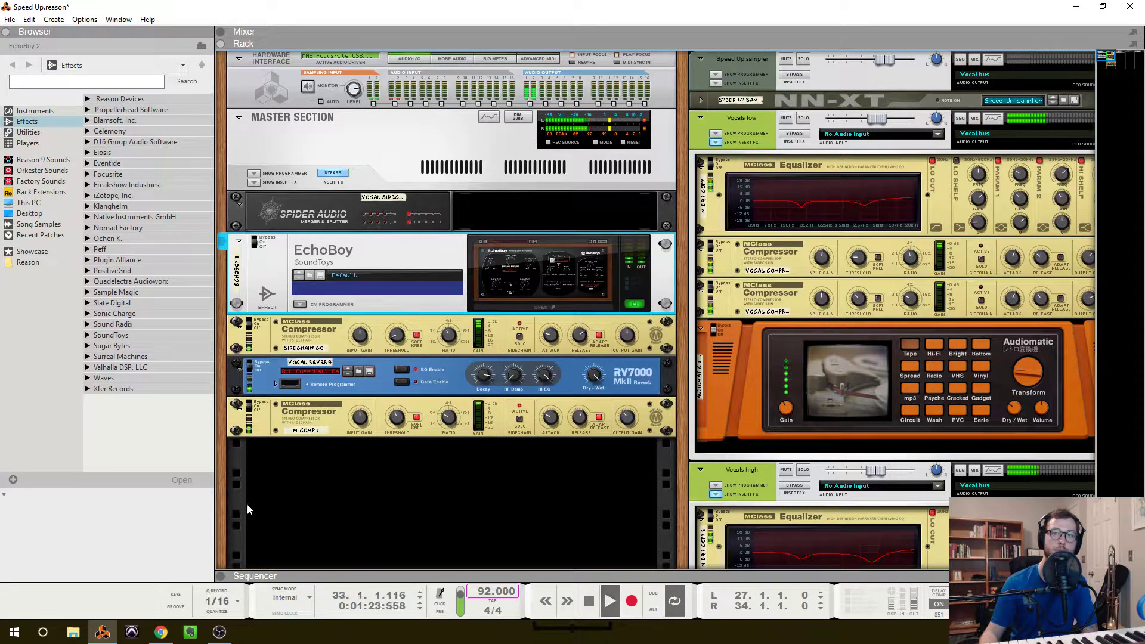
double_click(589, 601)
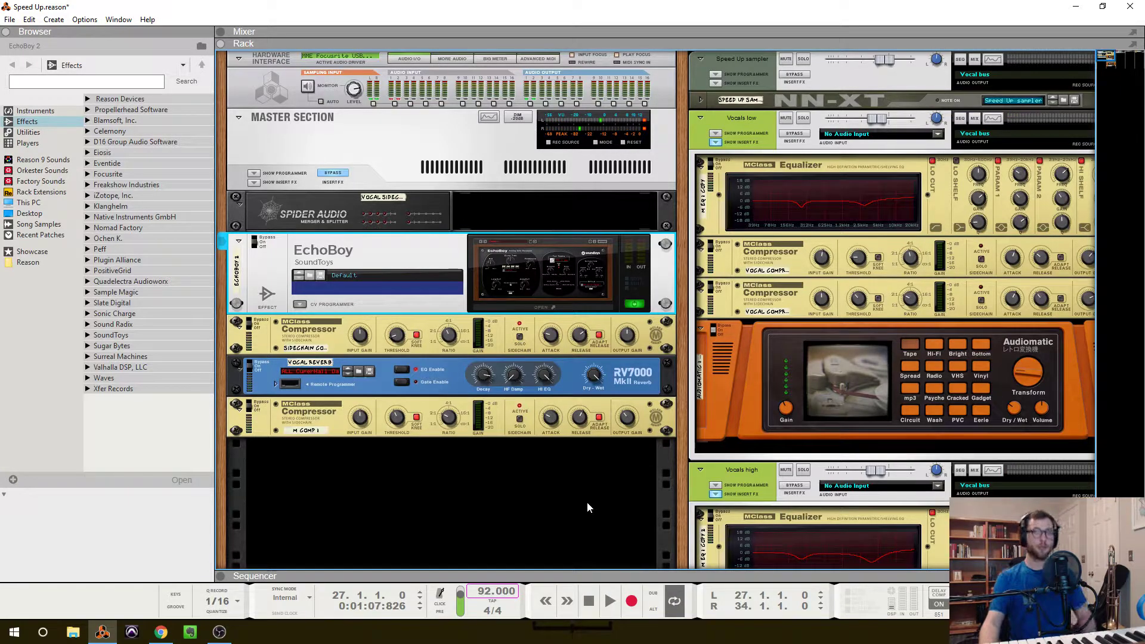
scroll(579, 421, "right", 2)
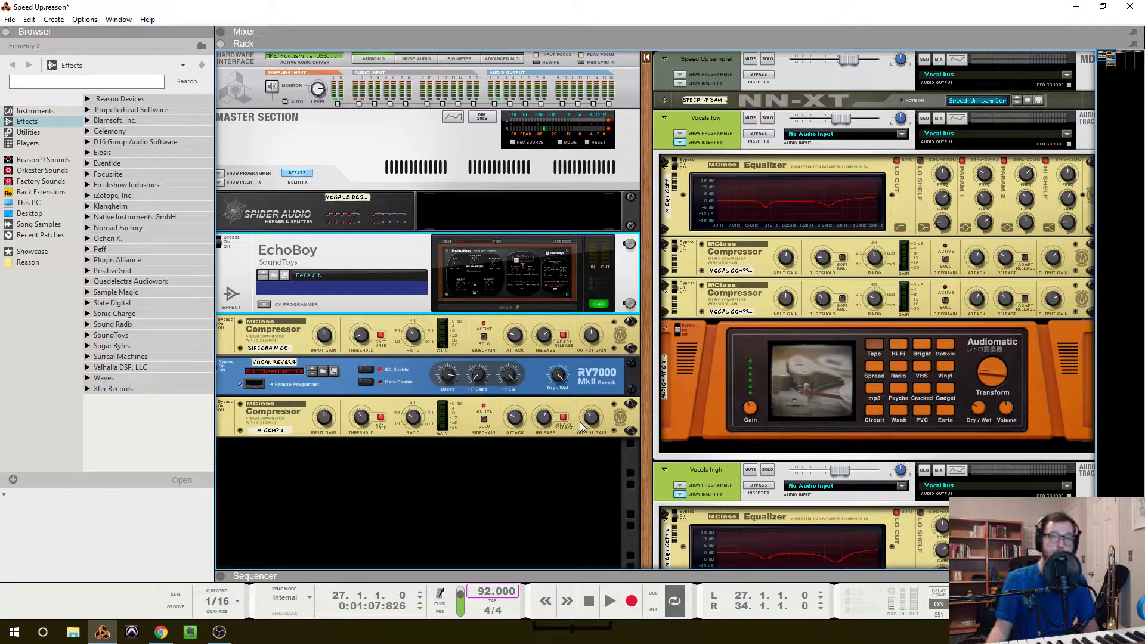
scroll(580, 421, "right", 4)
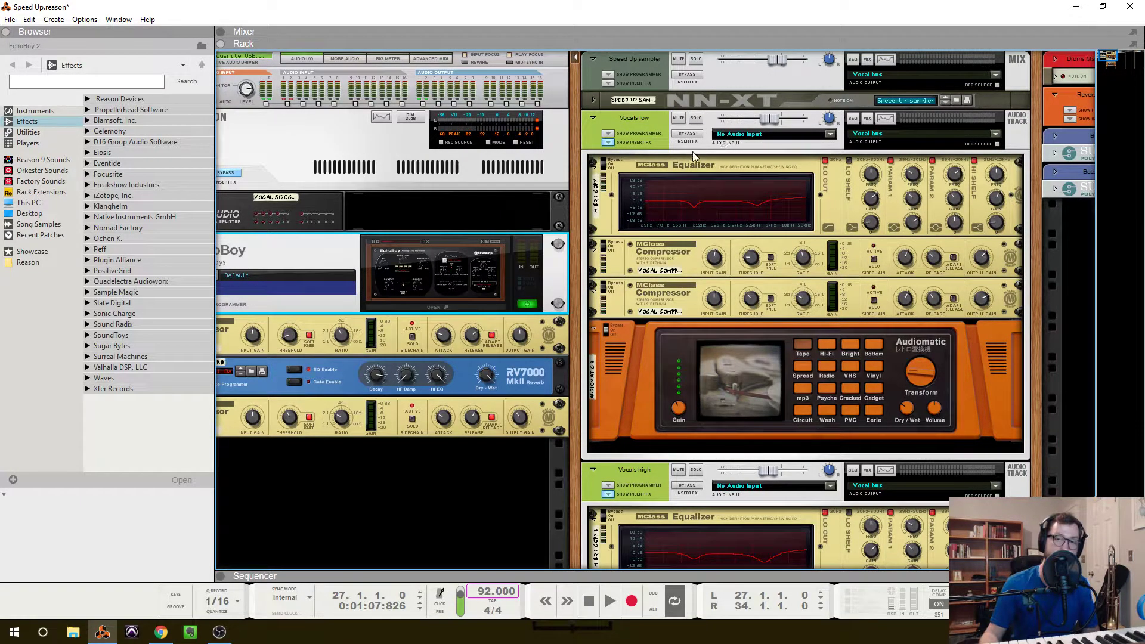
left_click(644, 63)
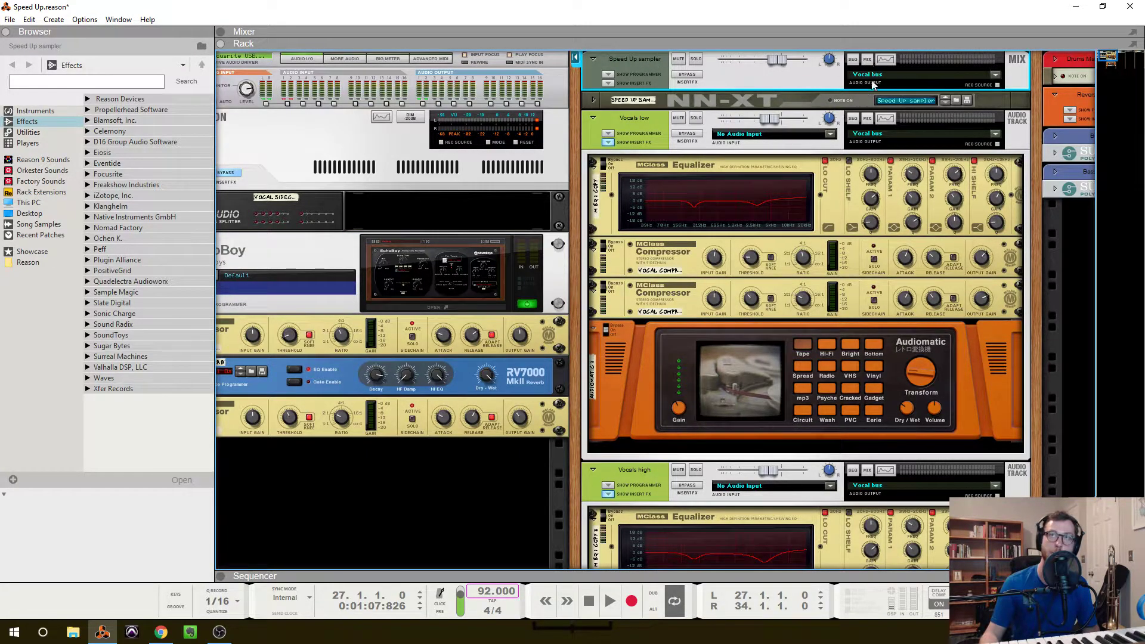
left_click(651, 132)
left_click(637, 471)
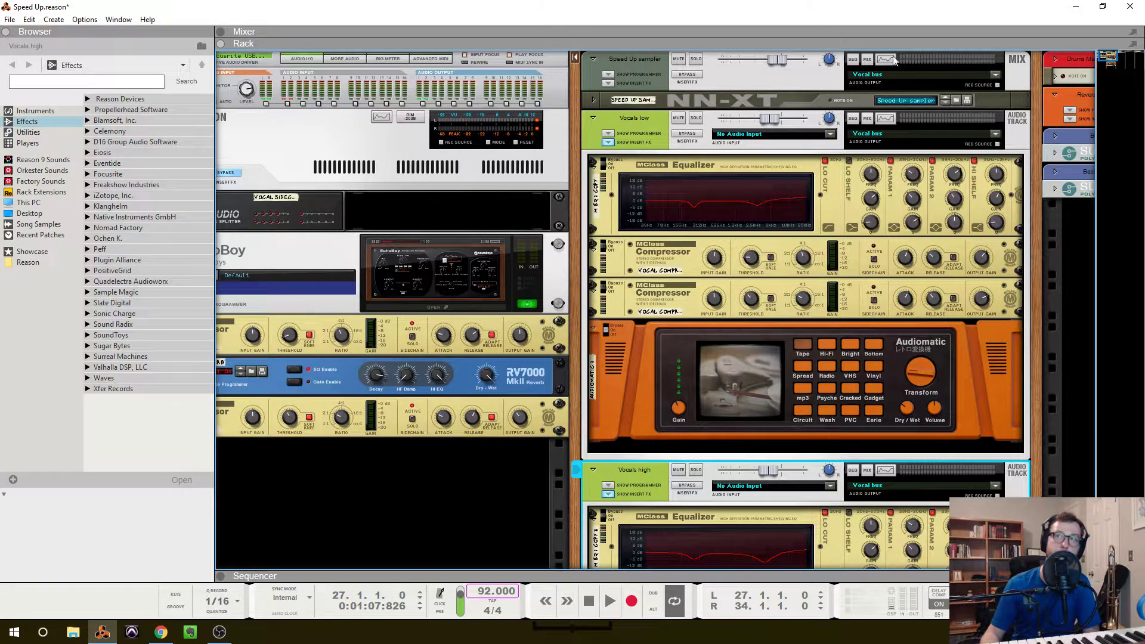
scroll(850, 114, "down", 5)
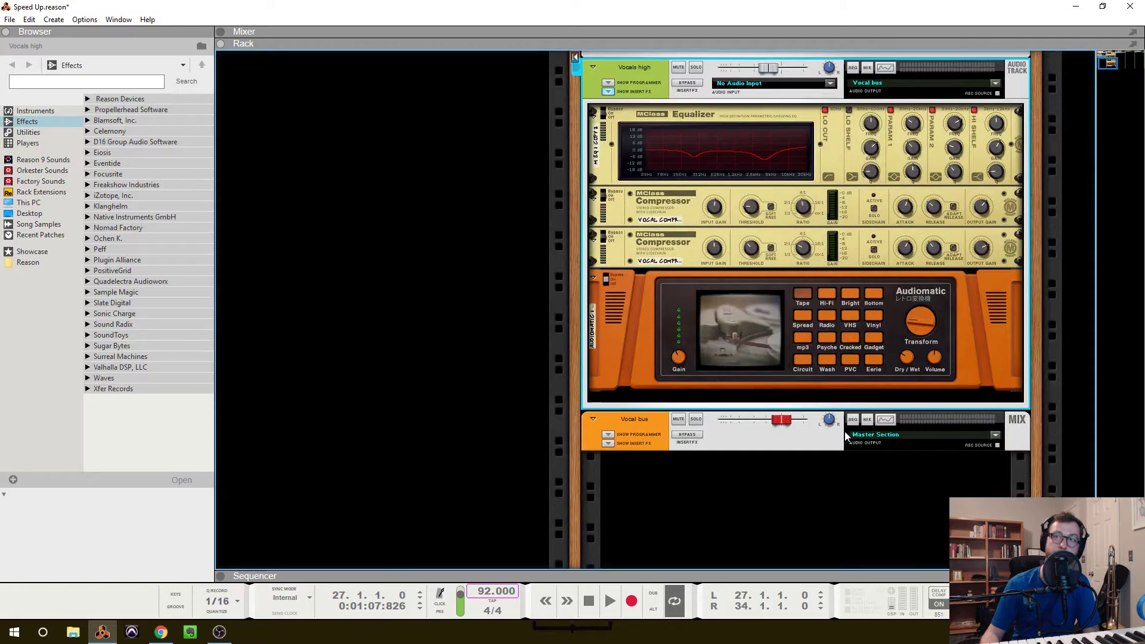
scroll(916, 432, "up", 1)
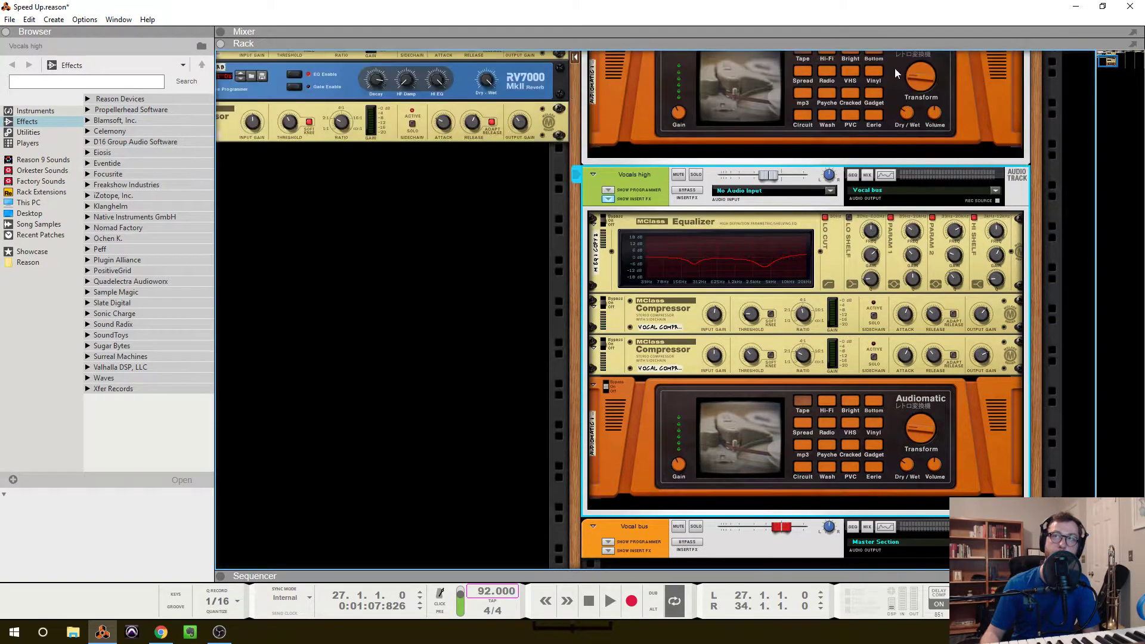
scroll(879, 363, "down", 3)
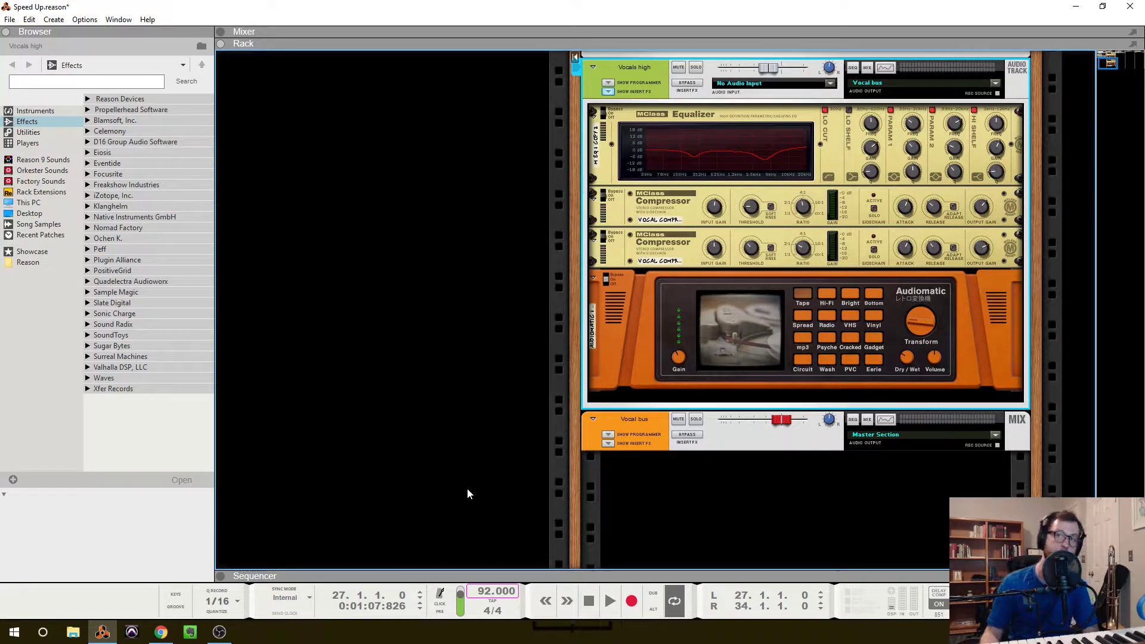
scroll(467, 487, "up", 4)
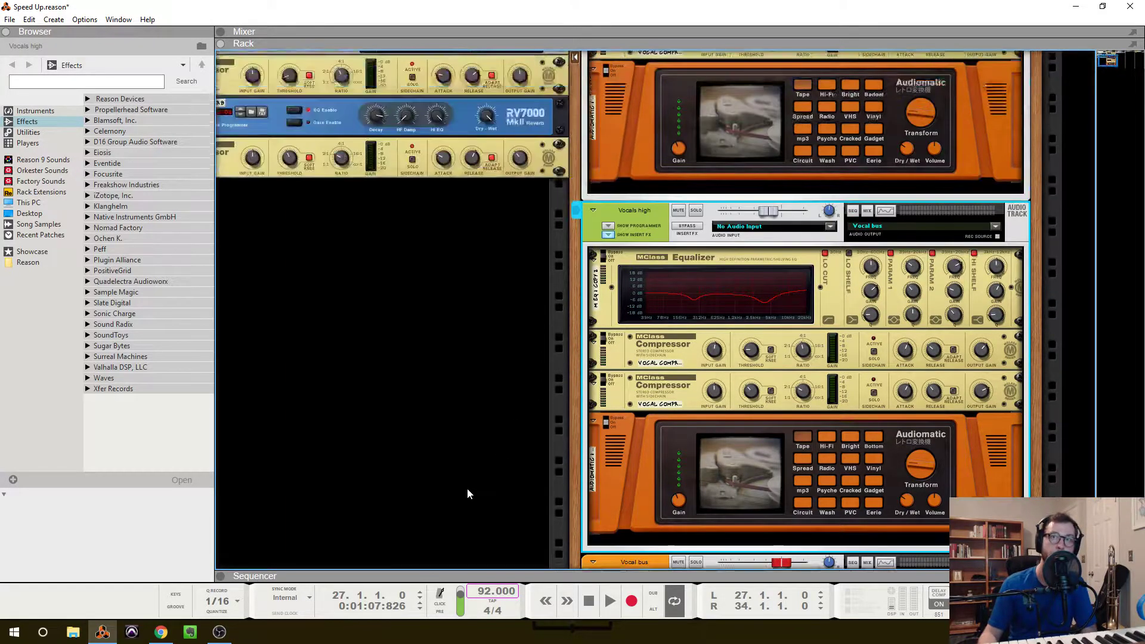
scroll(467, 488, "up", 7)
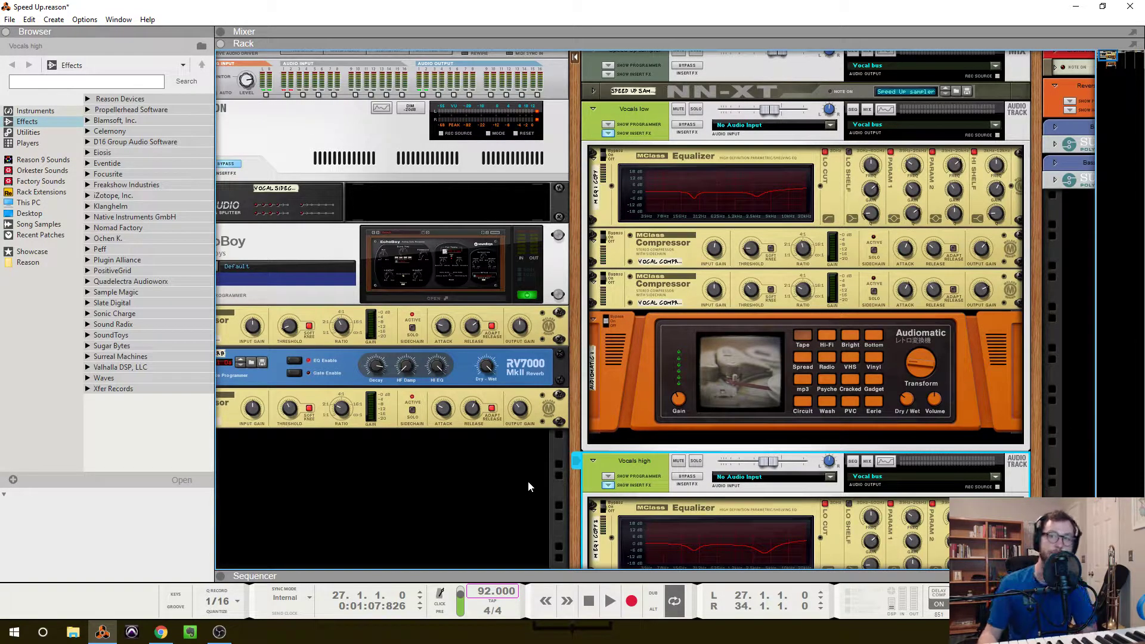
scroll(529, 486, "down", 6)
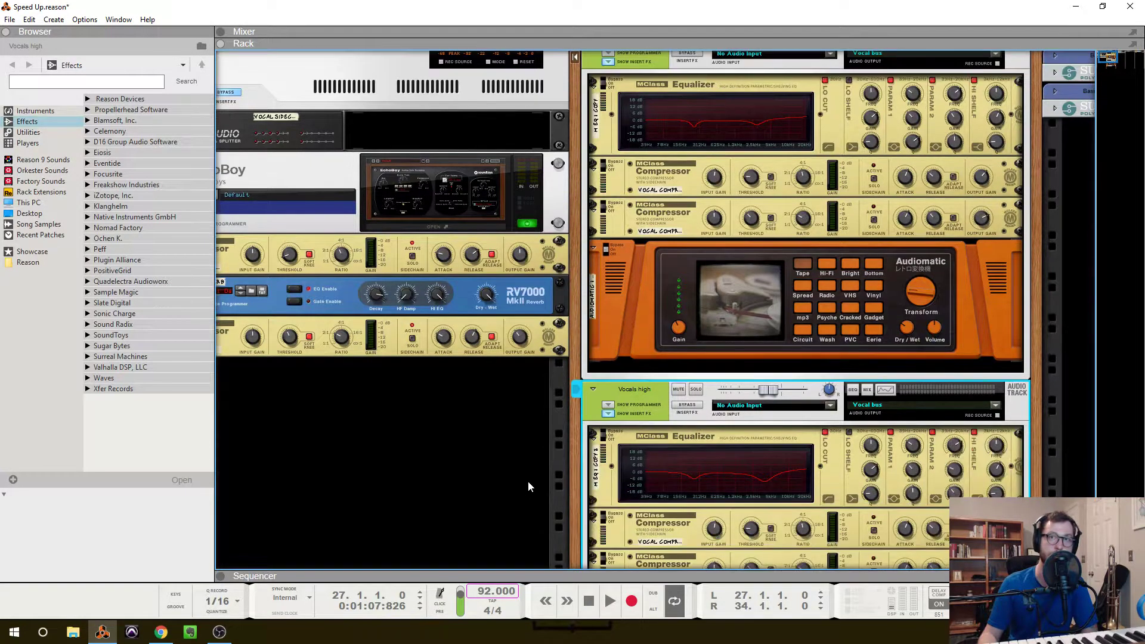
scroll(528, 486, "up", 5)
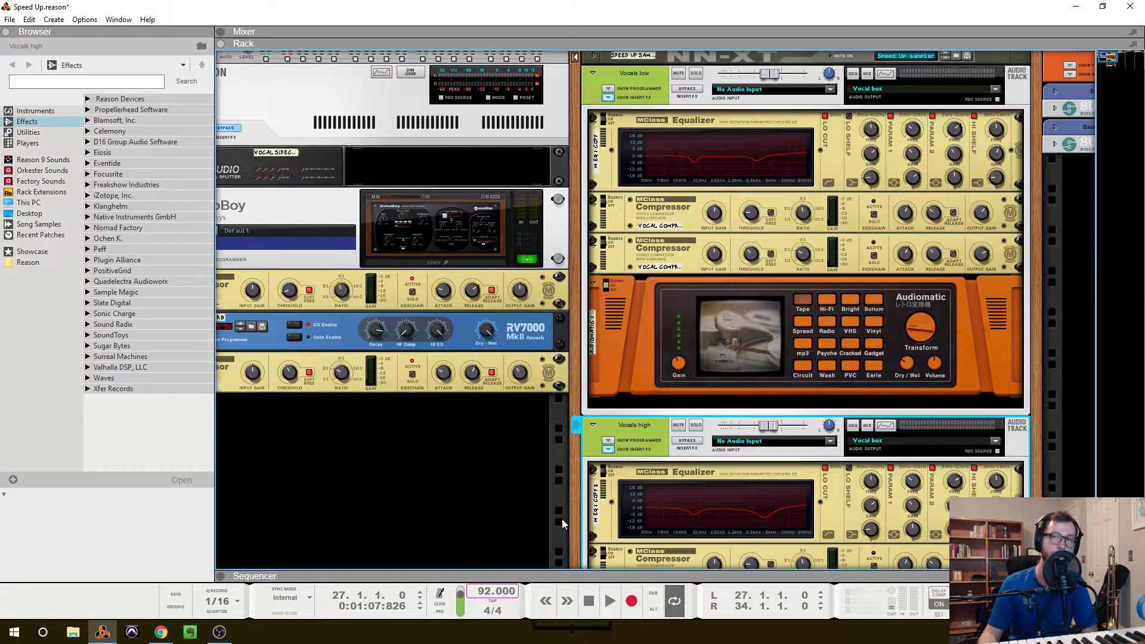
scroll(561, 524, "up", 1)
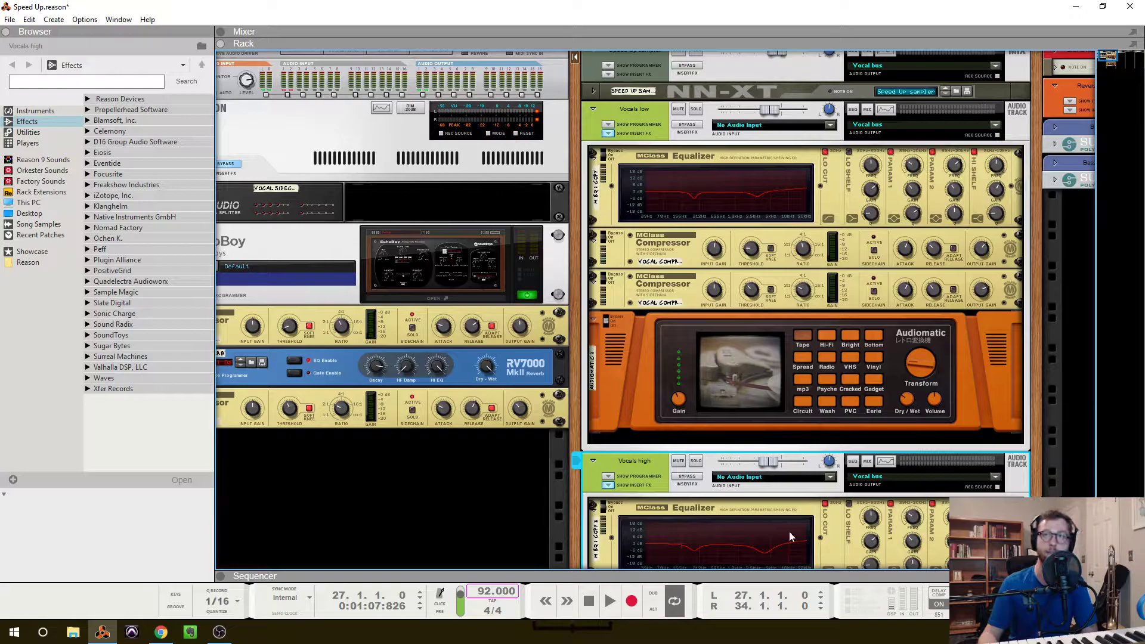
scroll(817, 510, "up", 1)
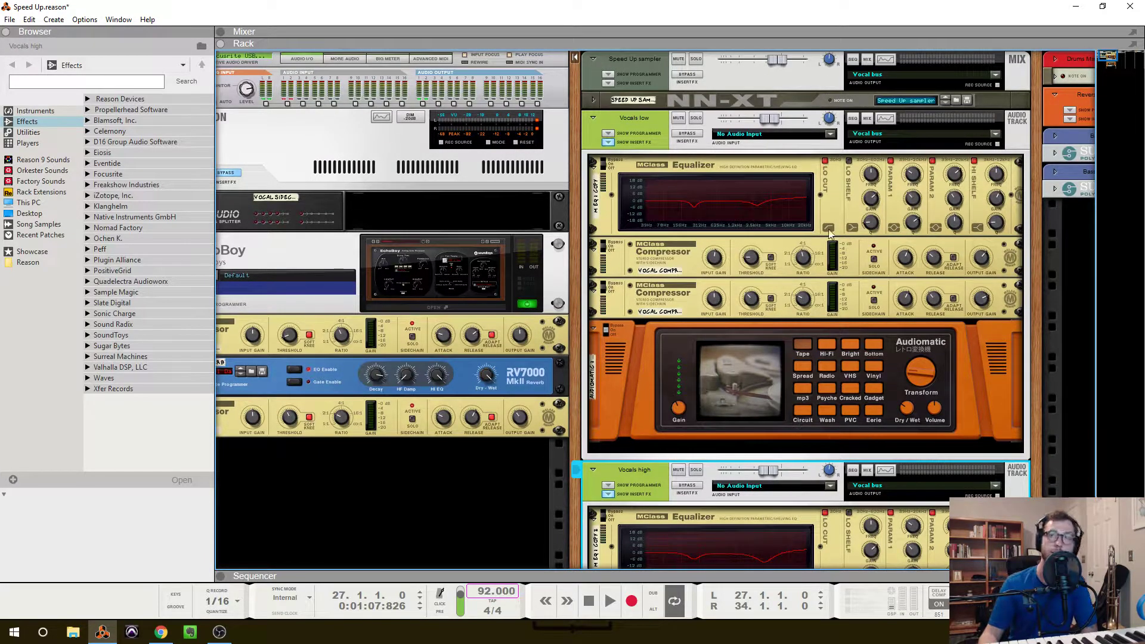
left_click(765, 171)
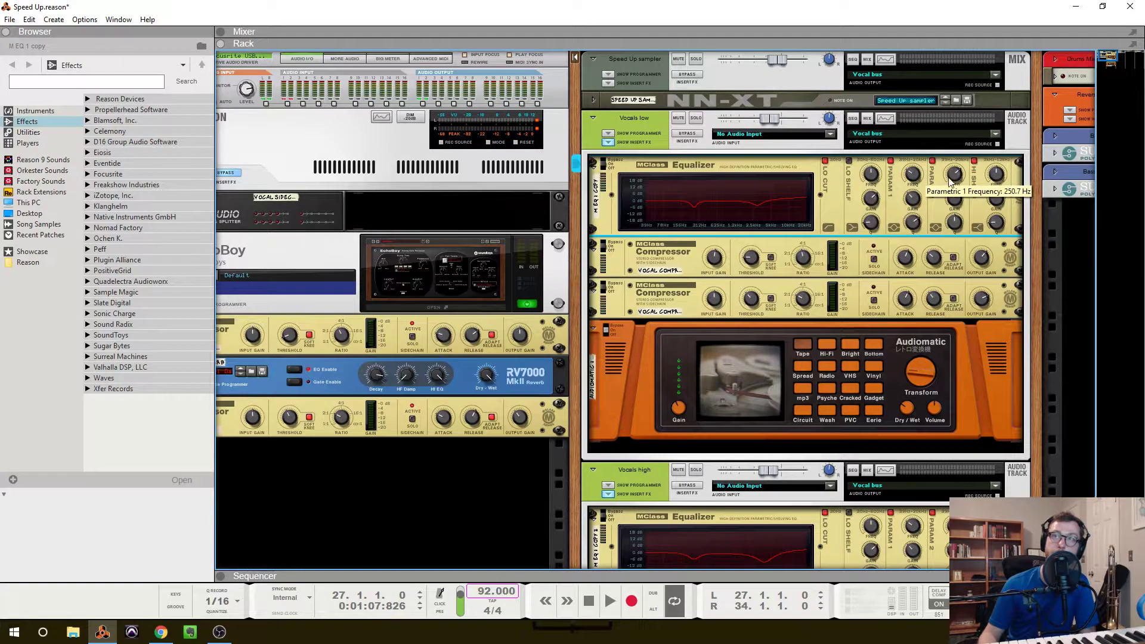
mouse_move(950, 182)
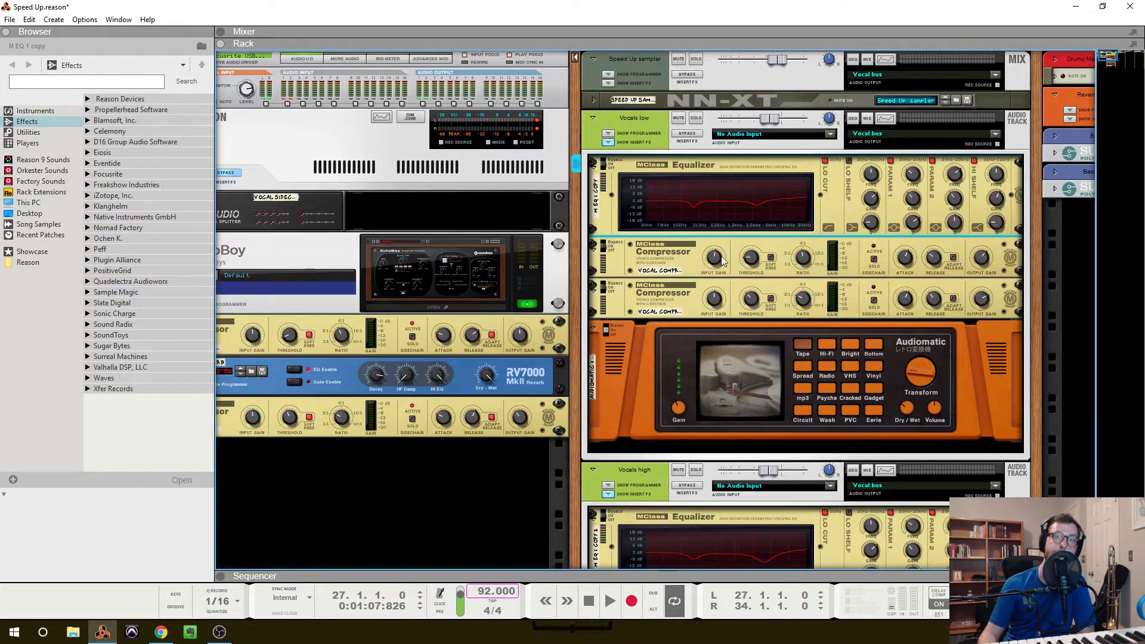
mouse_move(709, 263)
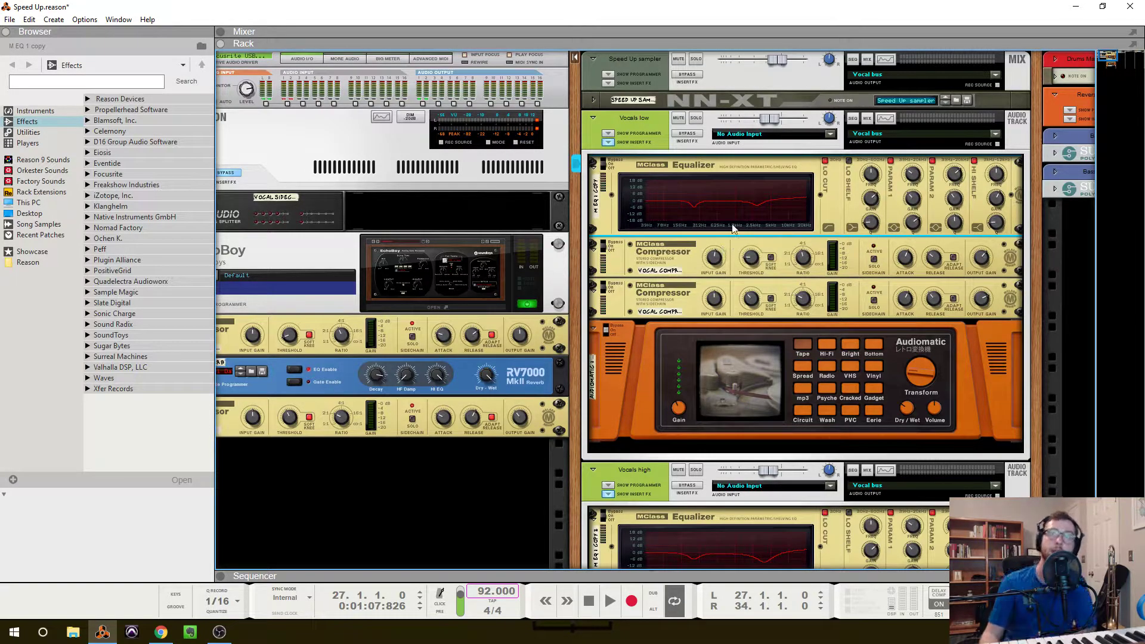
key("Down")
key("Down")
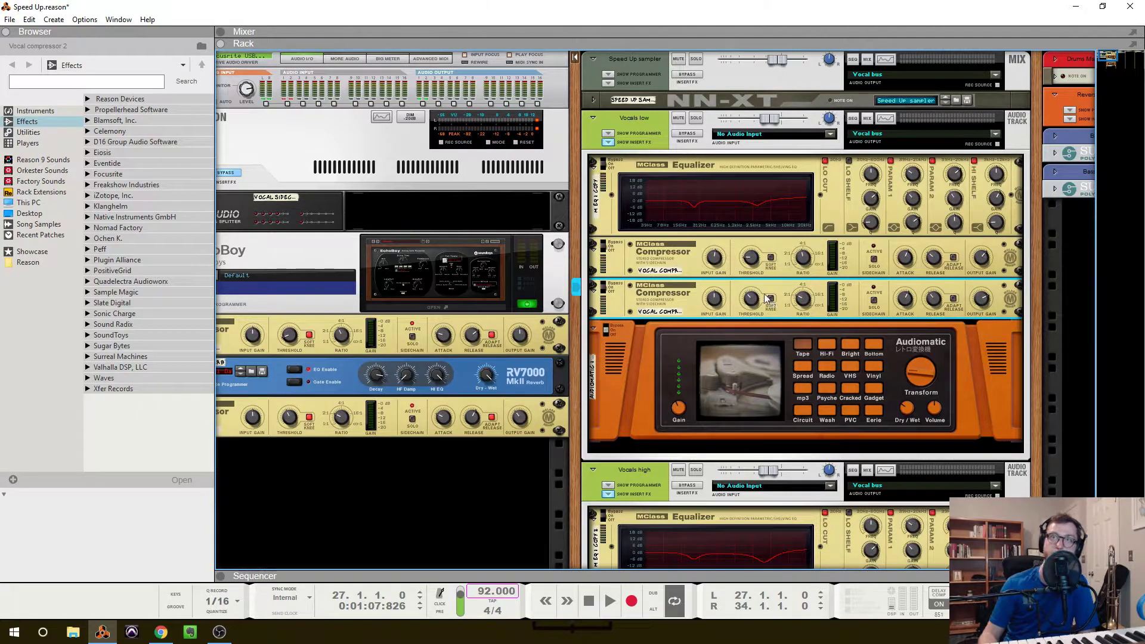
left_click(673, 256)
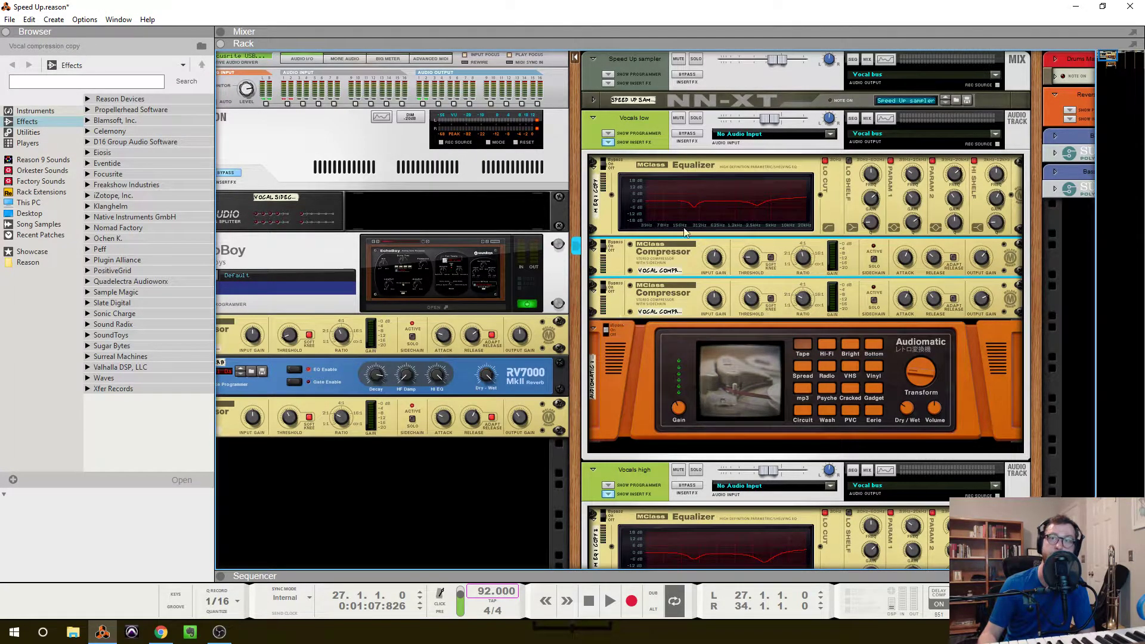
left_click_drag(683, 190, 742, 356)
key("ctrl+z")
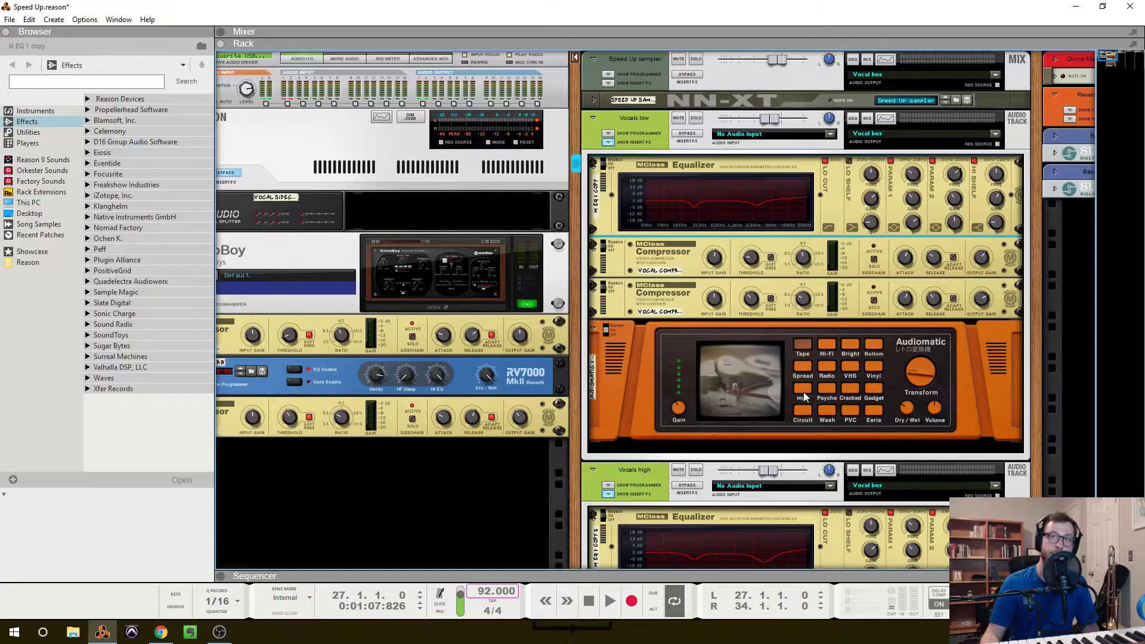
scroll(739, 388, "down", 1)
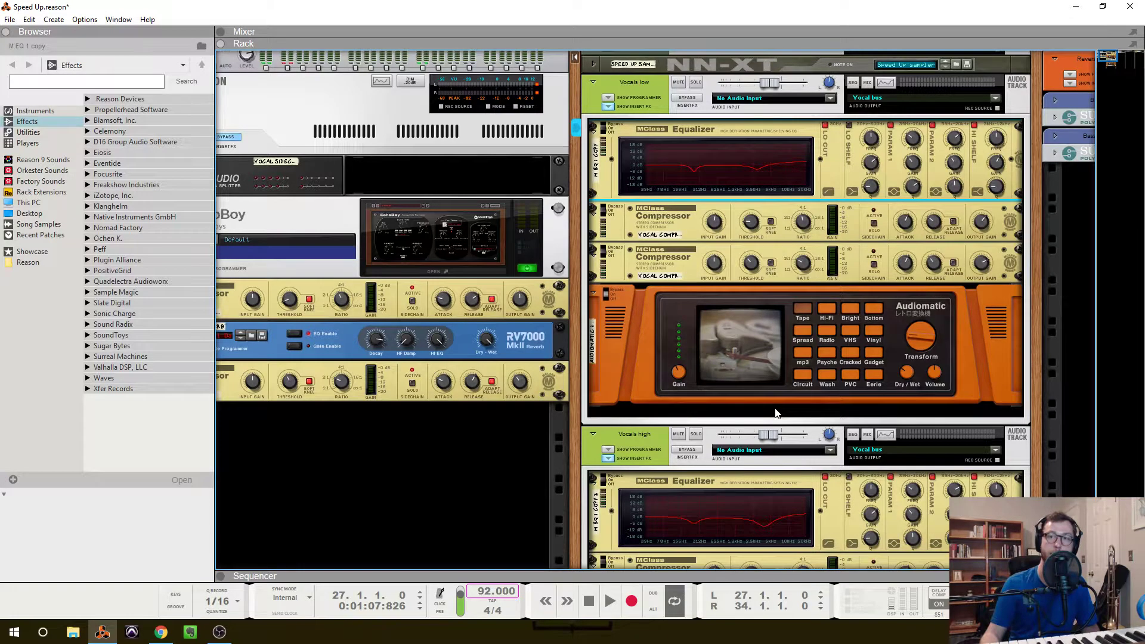
scroll(776, 413, "up", 1)
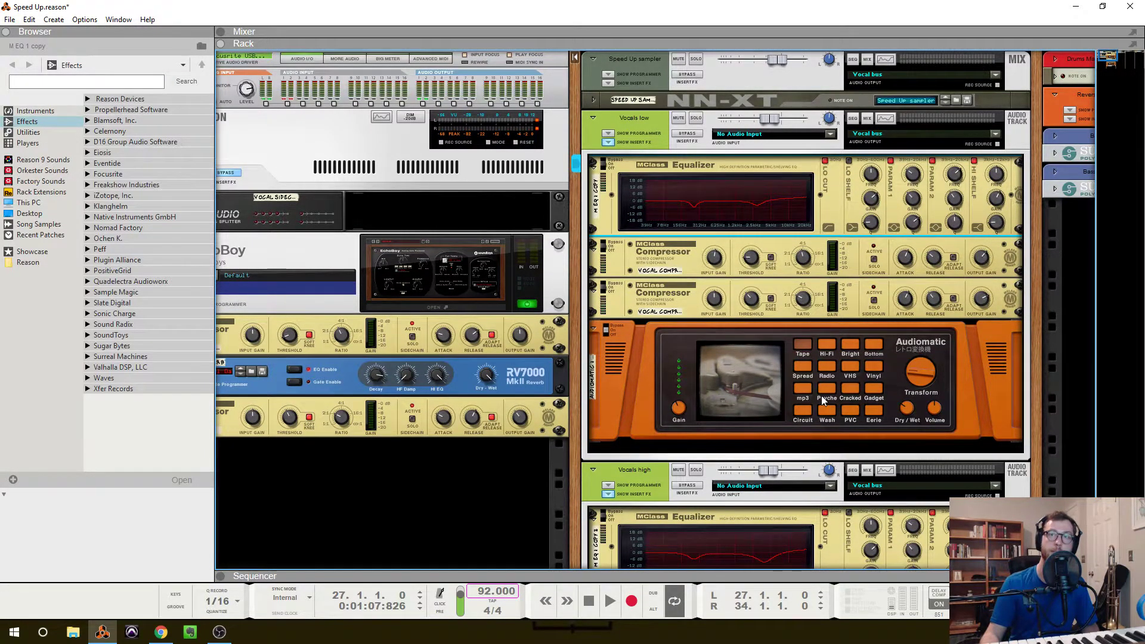
scroll(821, 396, "down", 3)
scroll(776, 370, "up", 3)
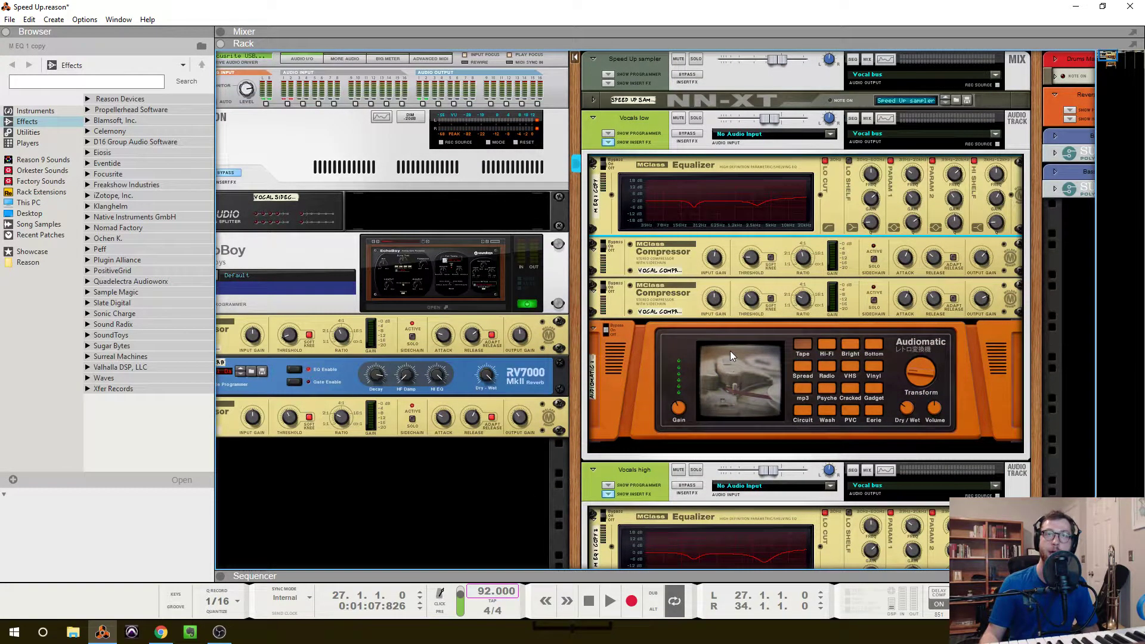
scroll(730, 351, "down", 10)
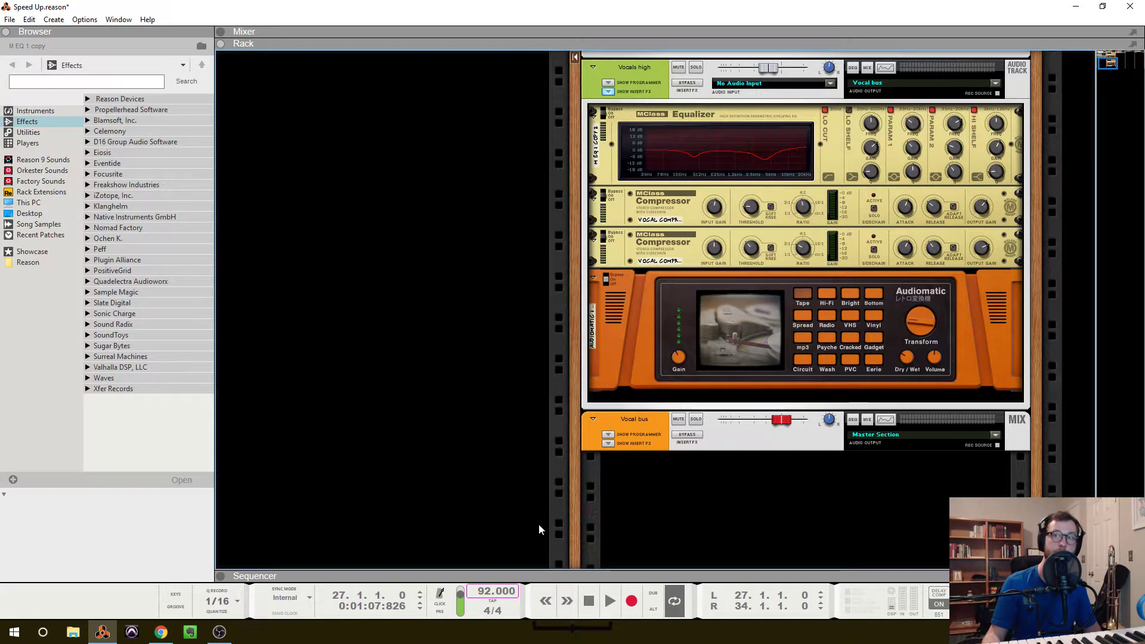
scroll(538, 527, "up", 5)
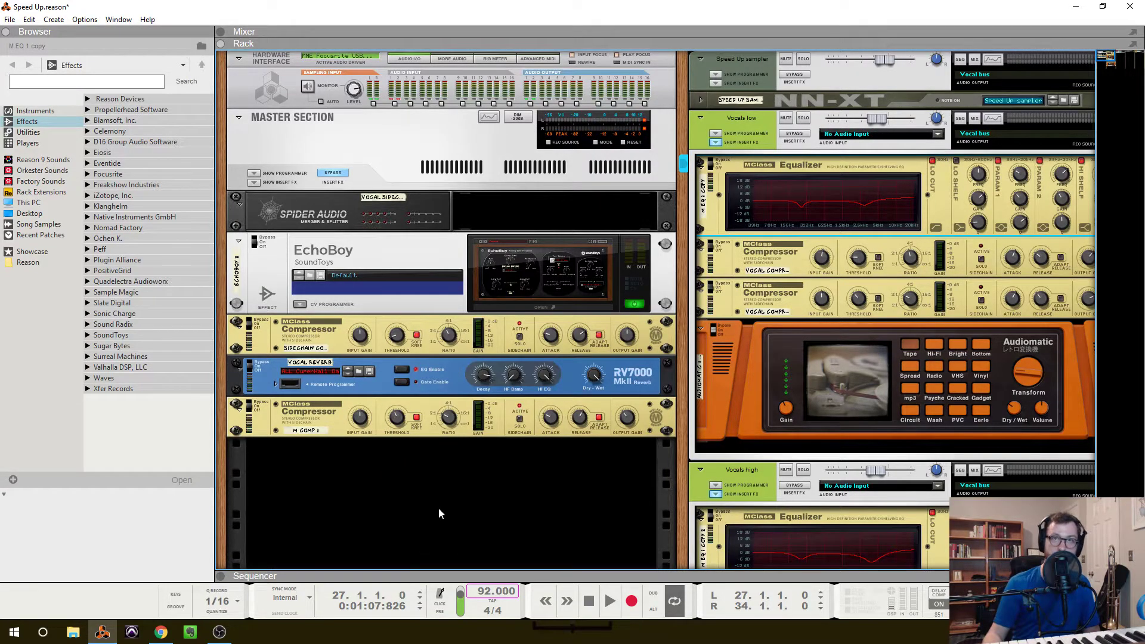
Flip the rack to the rear and scroll through the device cabling
key("Tab")
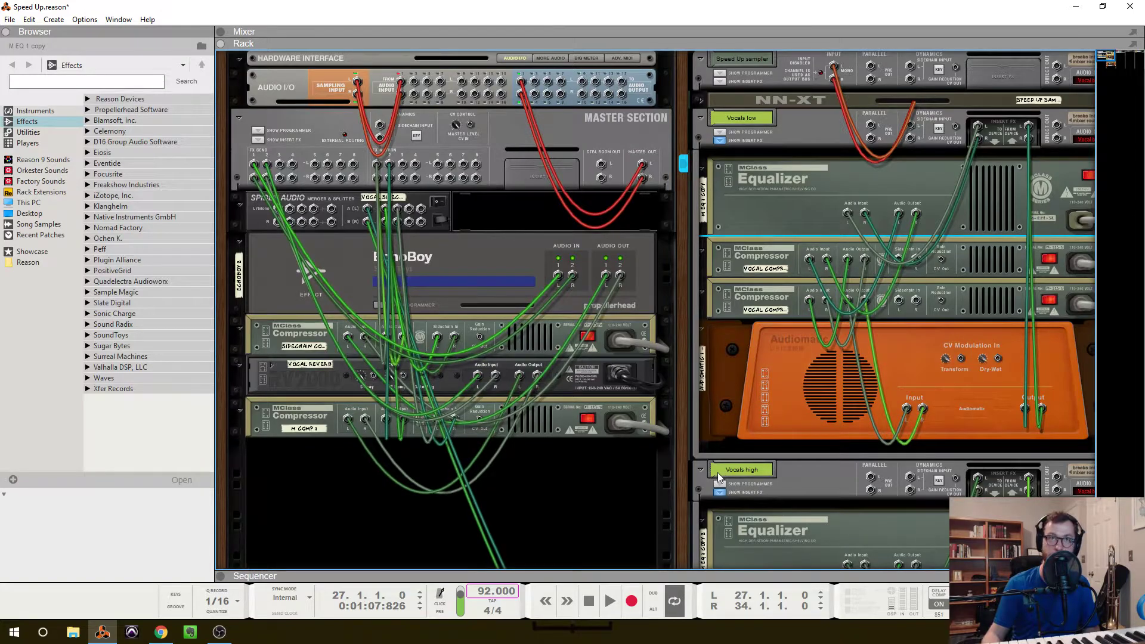
scroll(678, 448, "down", 6)
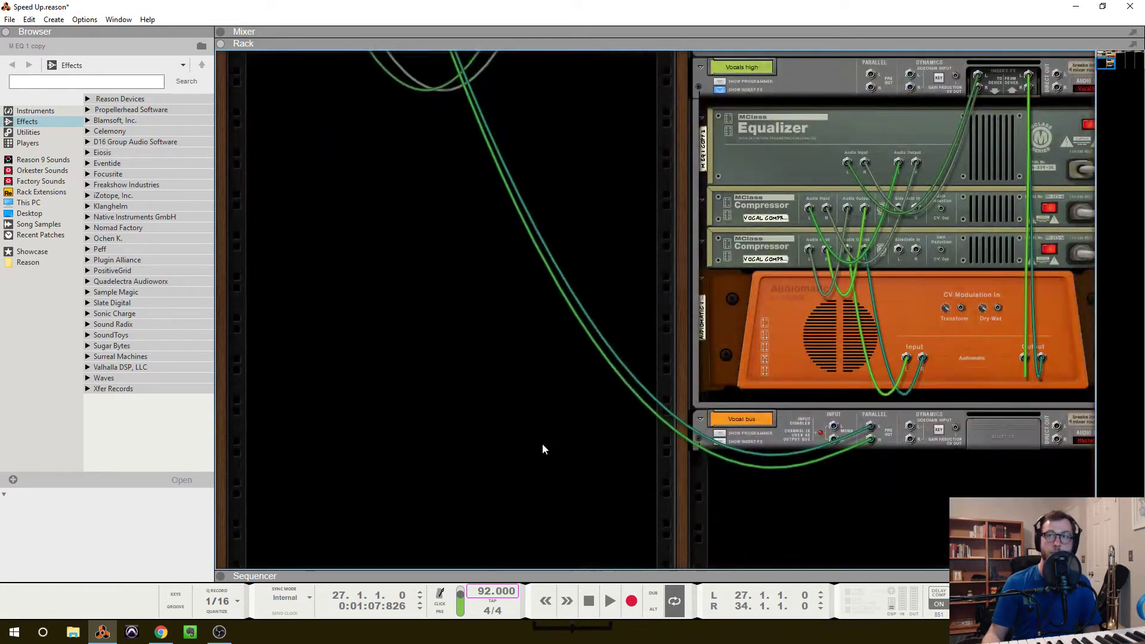
scroll(722, 453, "right", 3)
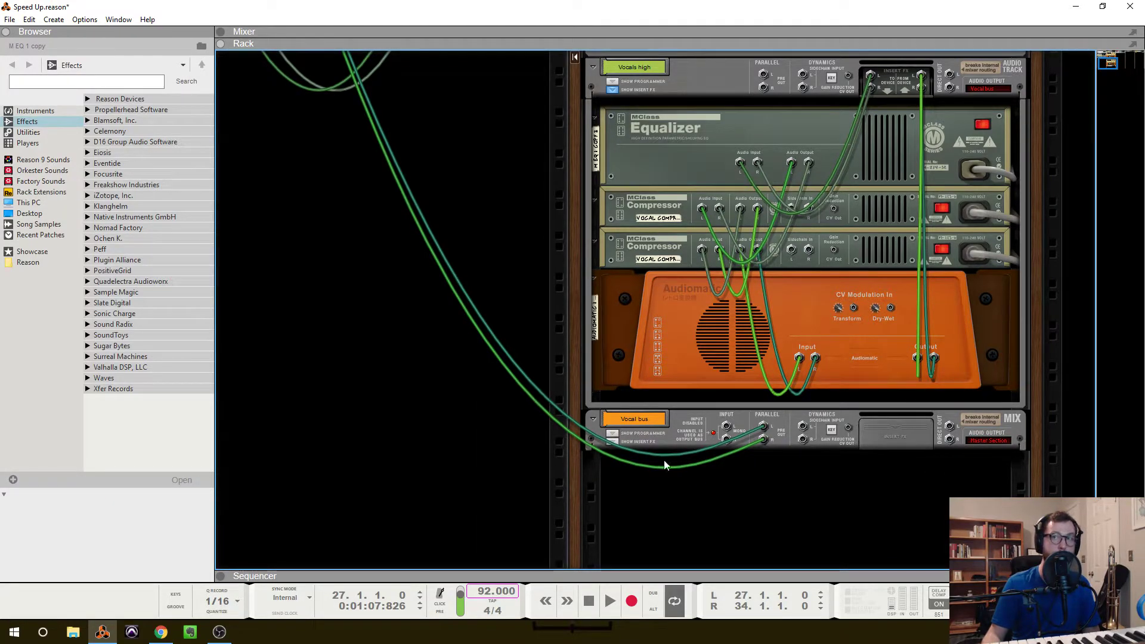
scroll(776, 474, "left", 3)
scroll(777, 473, "up", 5)
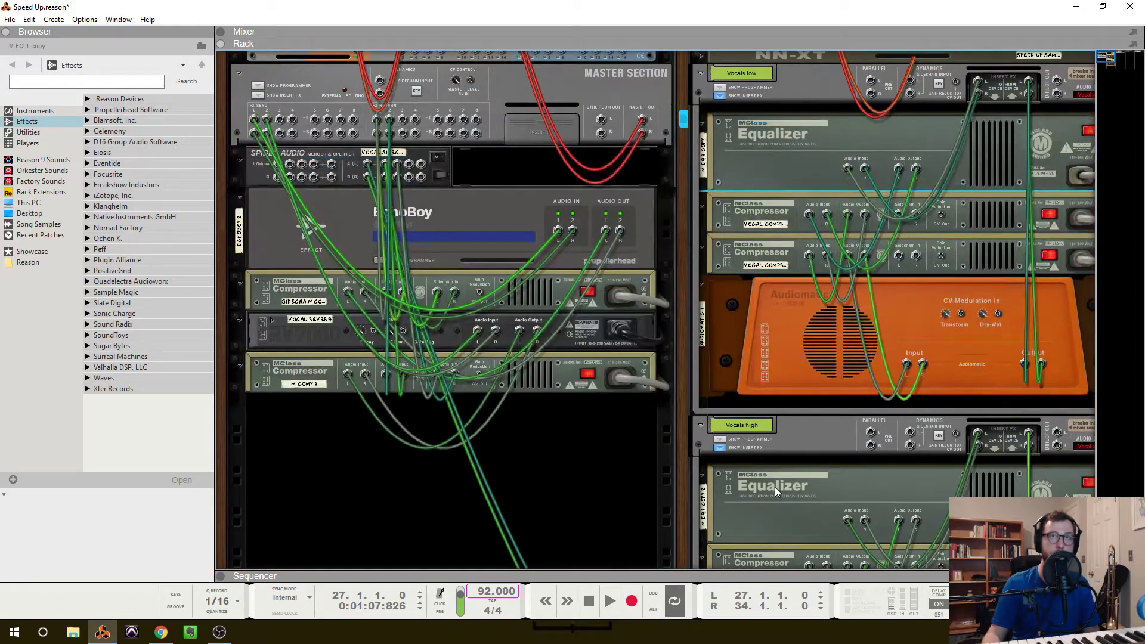
scroll(380, 281, "up", 1)
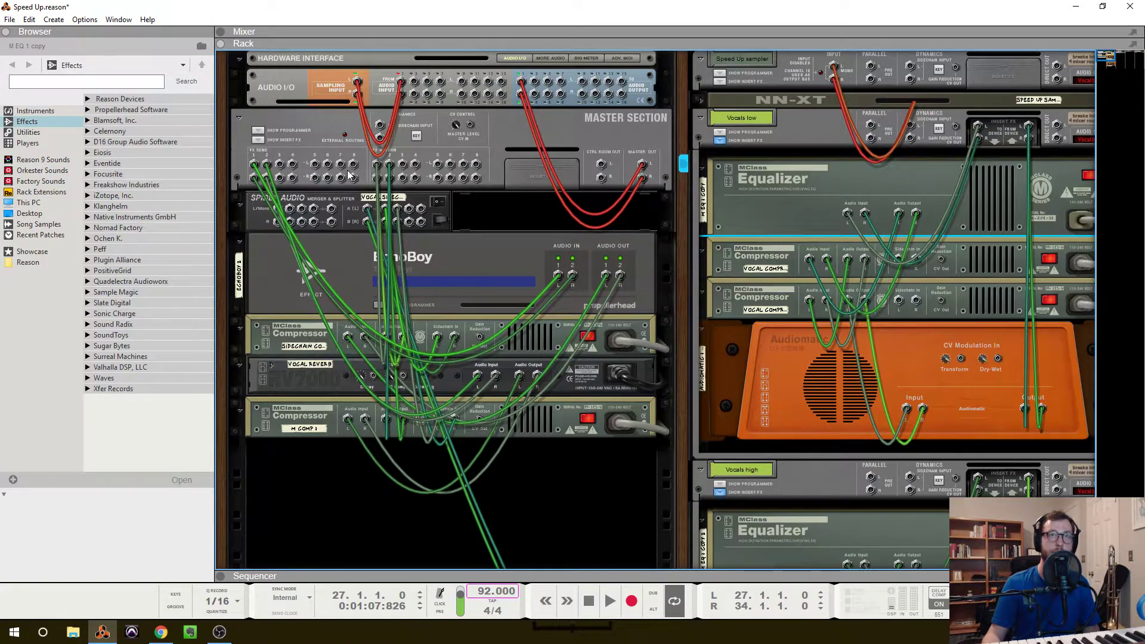
Select the EchoBoy and RV7000 devices, then reselect EchoBoy on its own
left_click(343, 255)
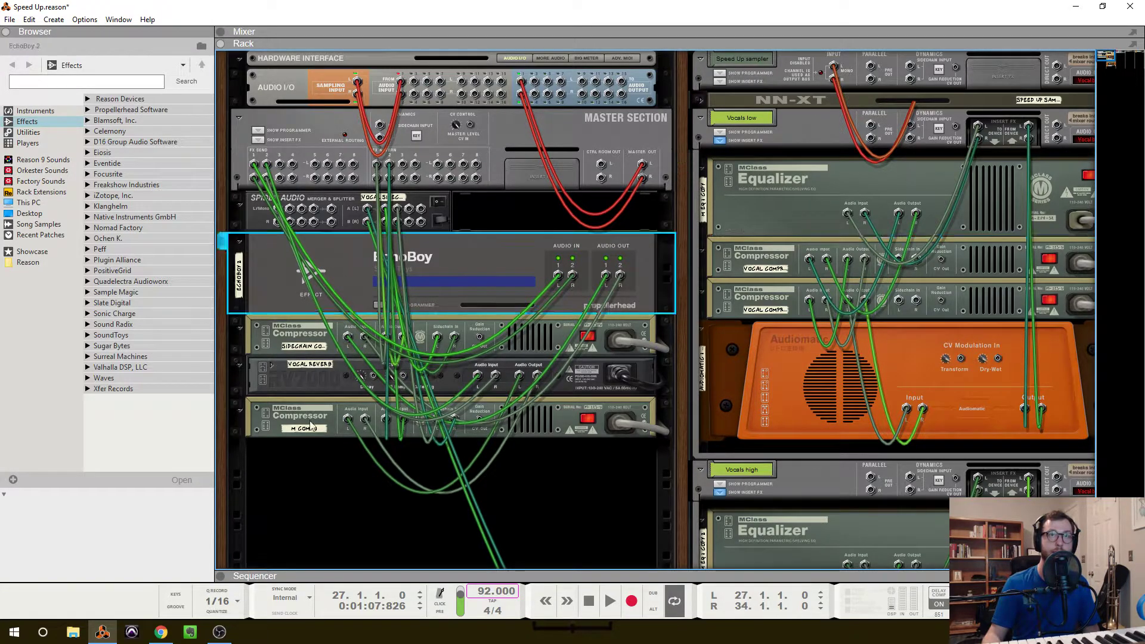
left_click(294, 365, "shift")
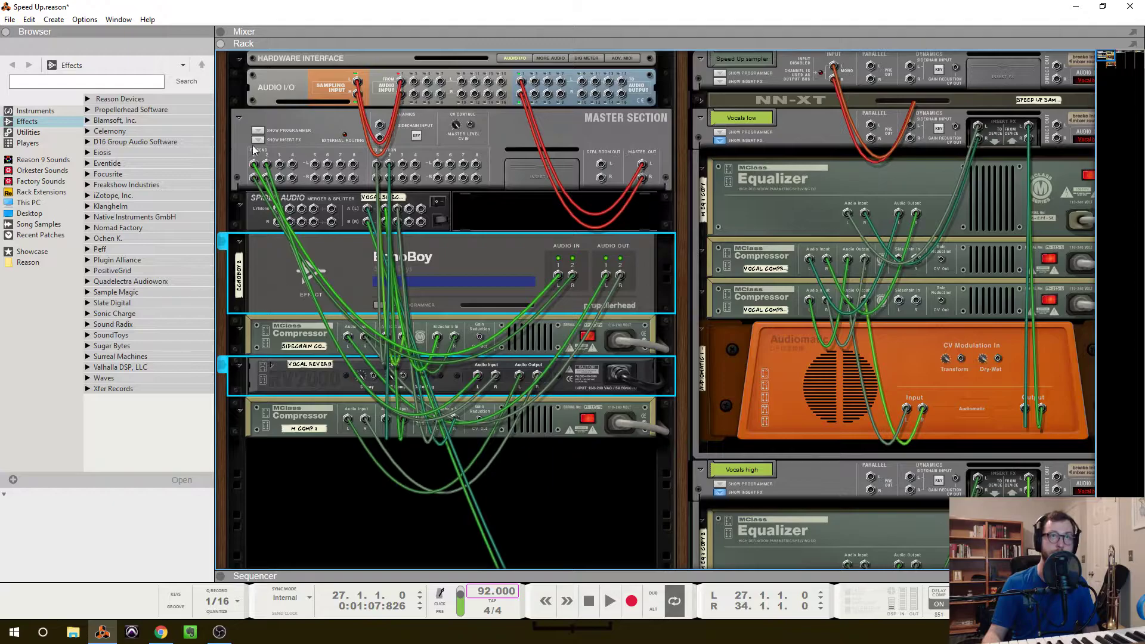
left_click(477, 214)
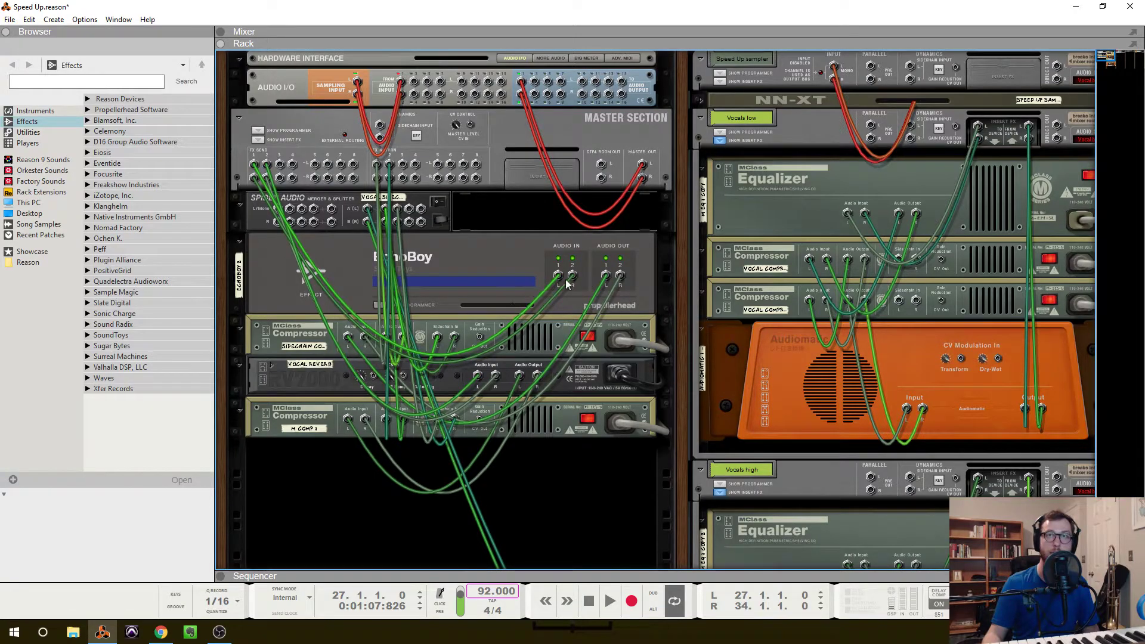
left_click(477, 273)
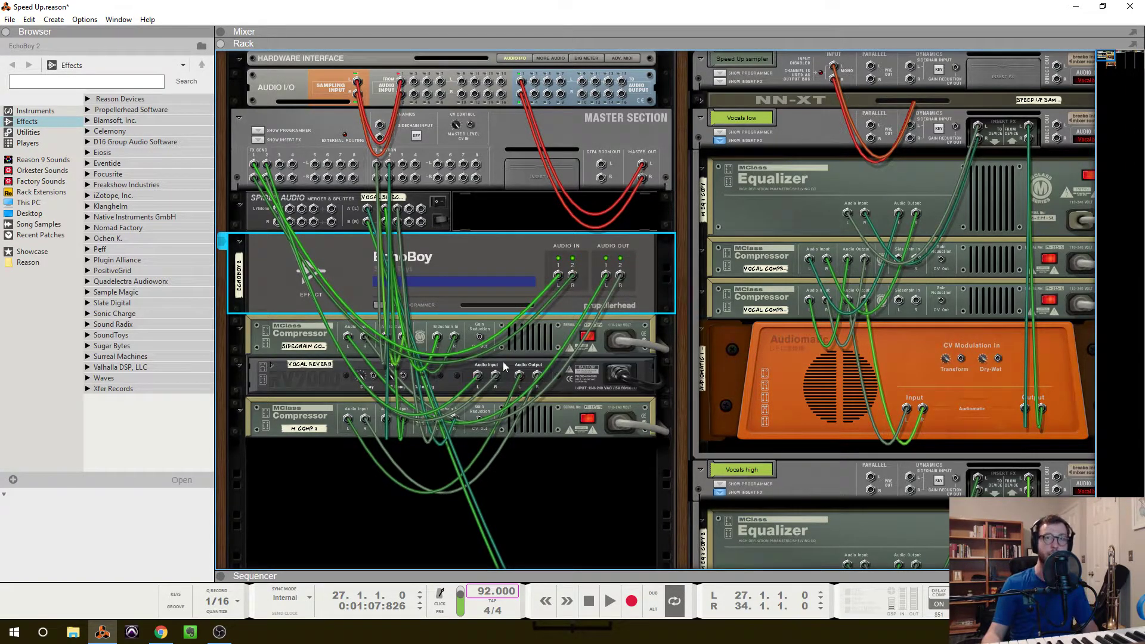
scroll(563, 332, "down", 5)
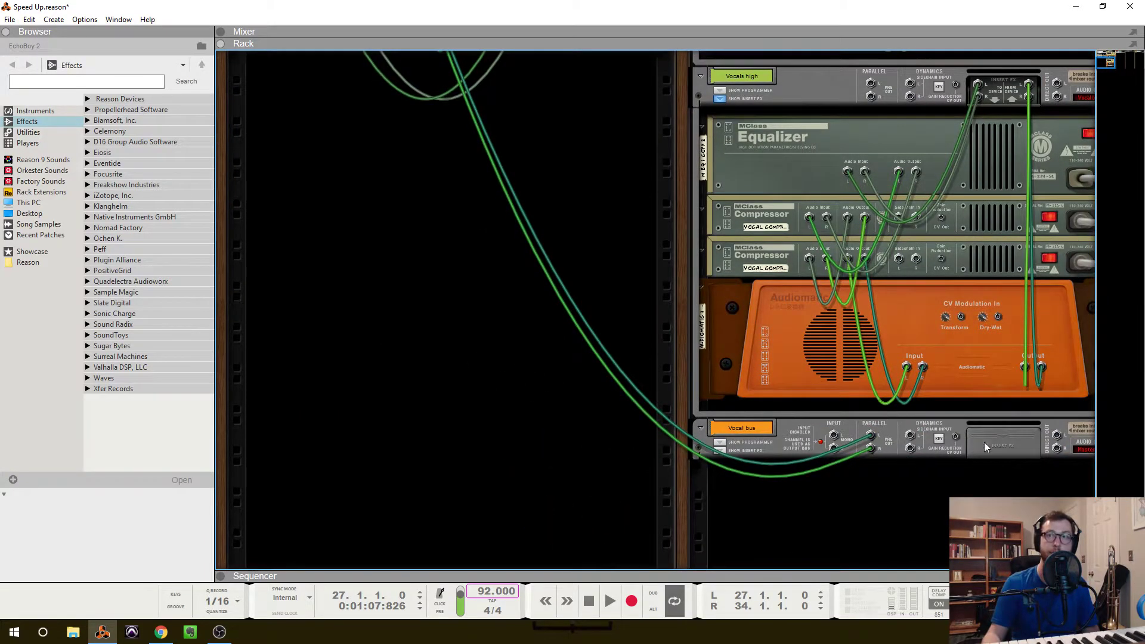
scroll(463, 336, "up", 4)
scroll(406, 203, "up", 1)
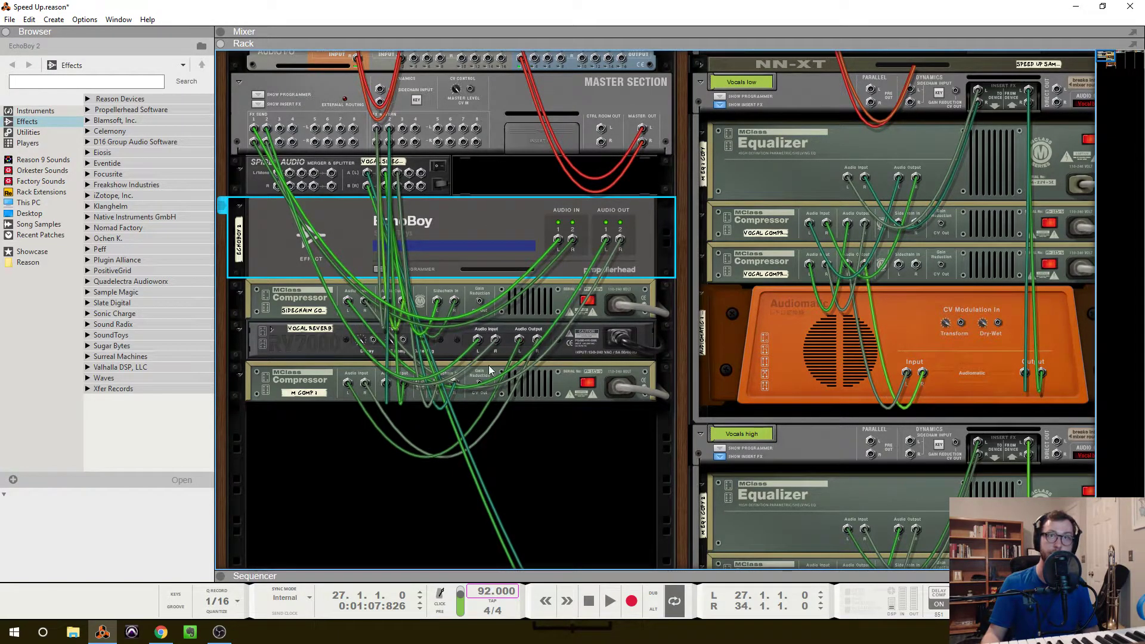
scroll(680, 439, "down", 5)
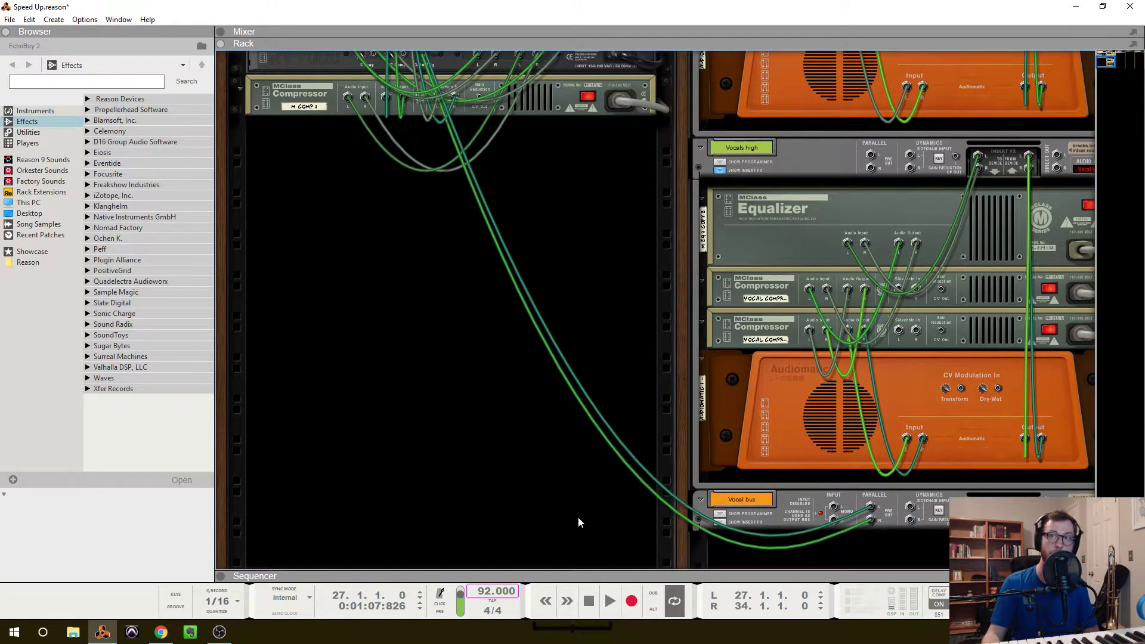
scroll(583, 523, "up", 5)
scroll(583, 524, "up", 1)
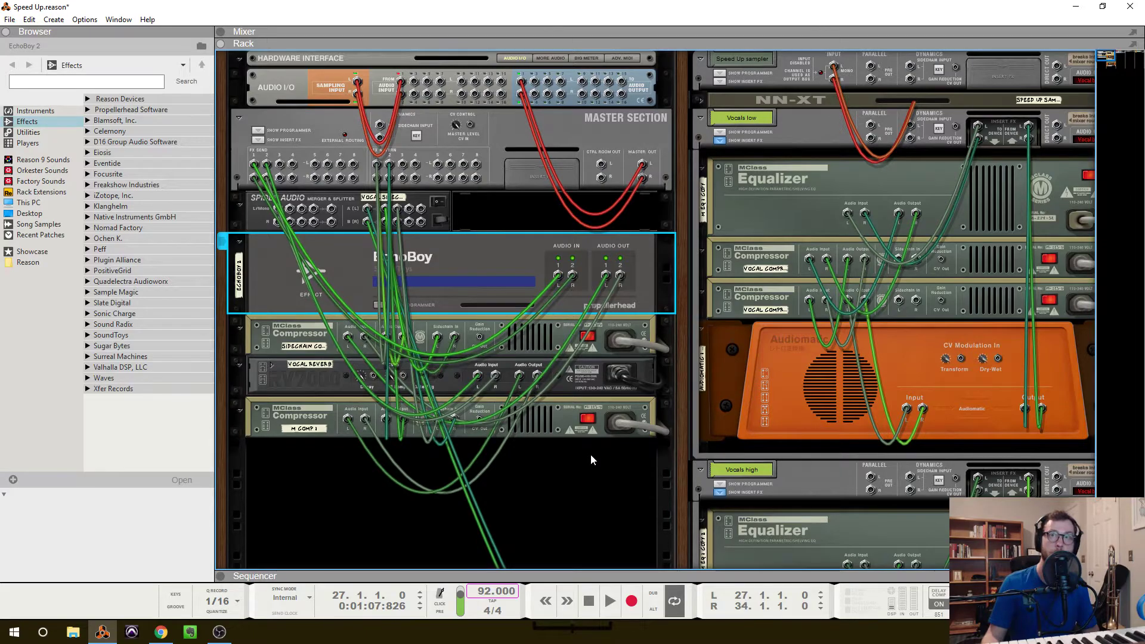
Flip the rack back to the front and switch on the RV7000 reverb's EQ
key("Tab")
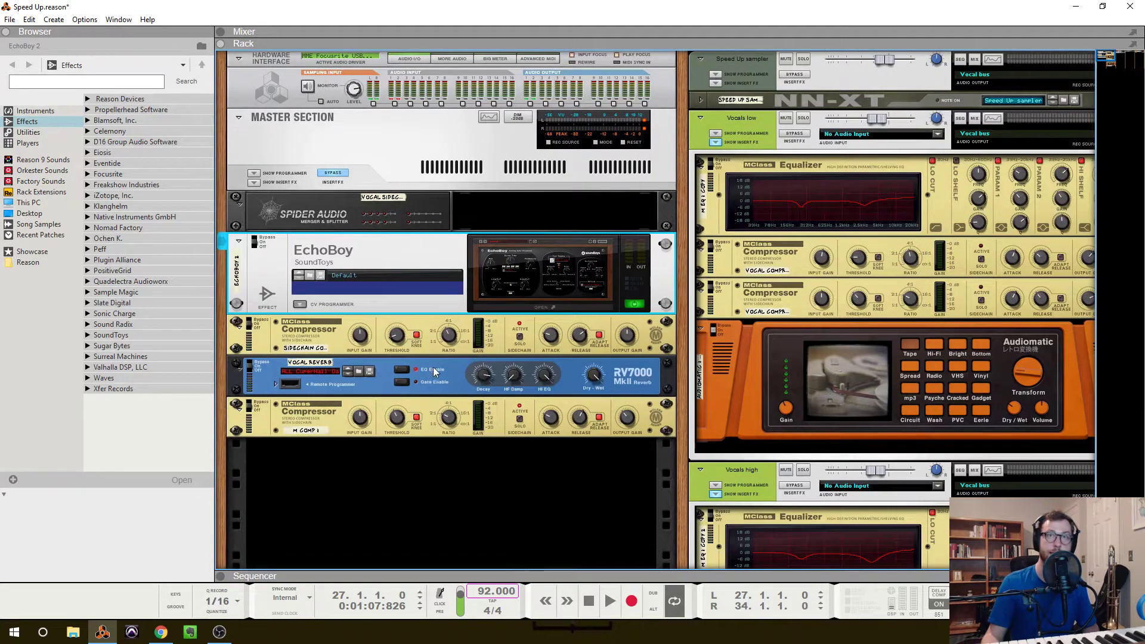
left_click(403, 370)
scroll(683, 540, "down", 3)
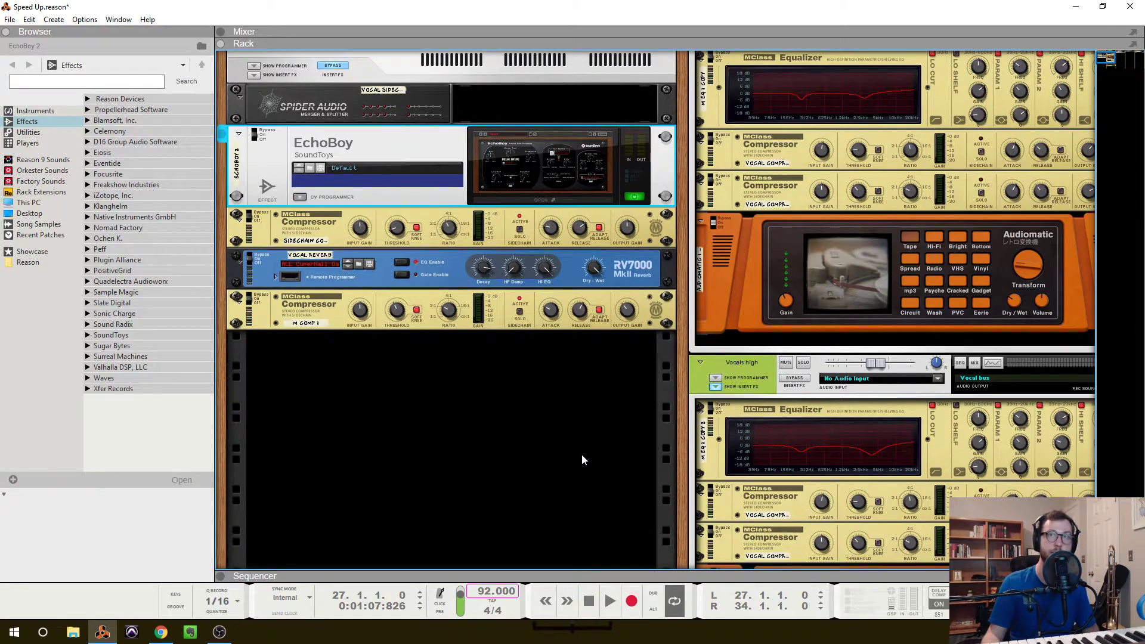
scroll(583, 460, "up", 3)
scroll(540, 408, "down", 6)
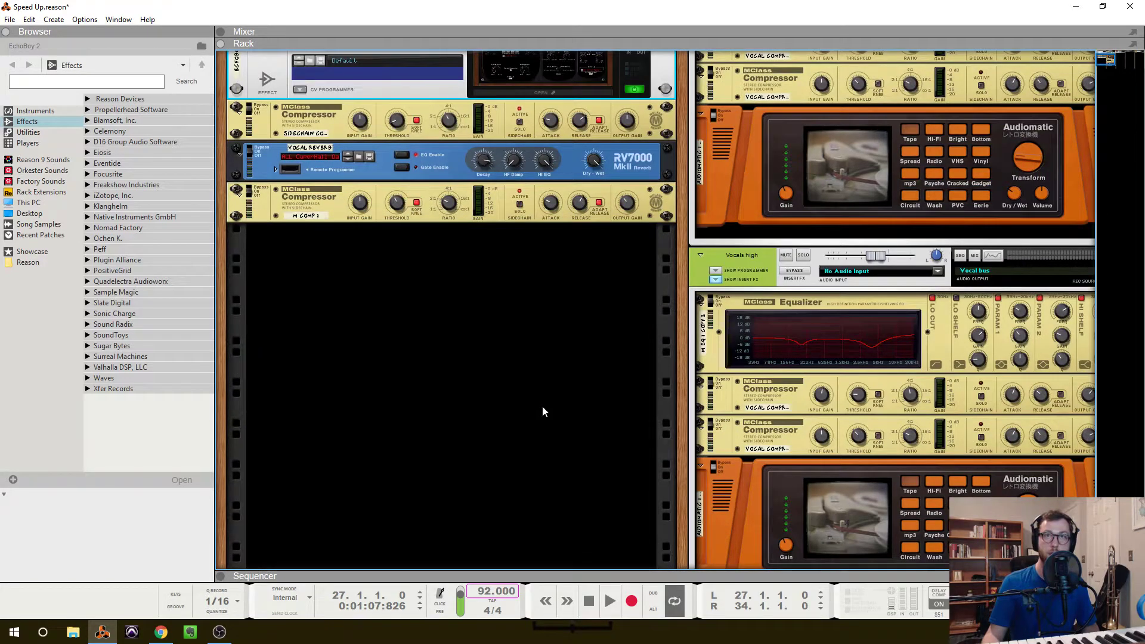
scroll(540, 405, "up", 6)
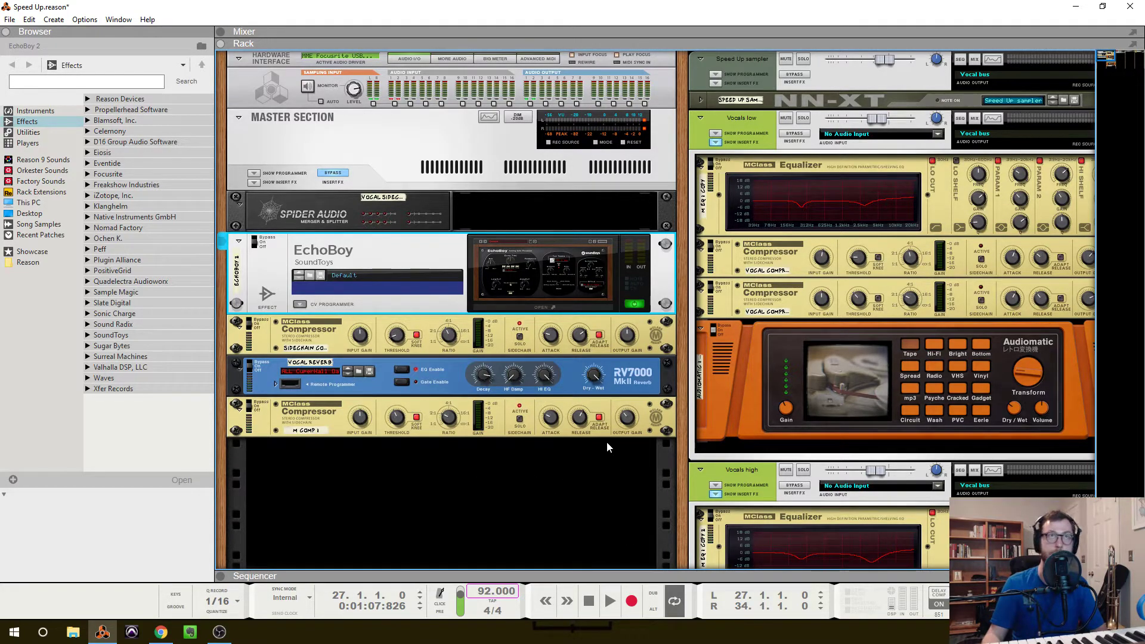
key("F5")
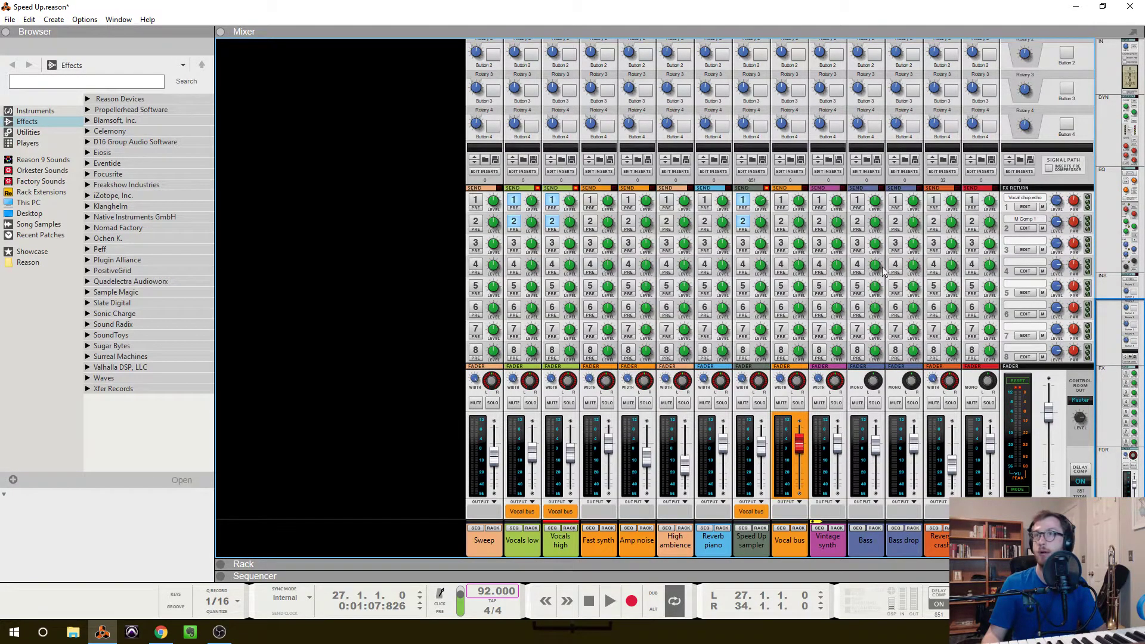
Select the Vocals high and Vocals low channel strips in the mixer
left_click(554, 540)
left_click(527, 546)
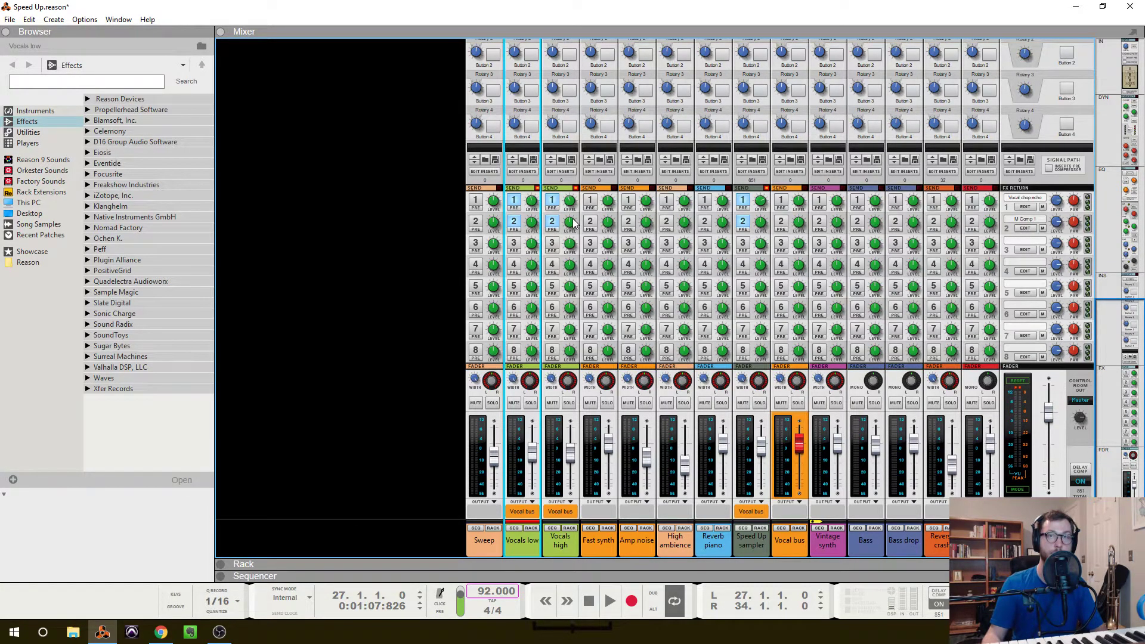
Hide the mixer, unsolo Vocals high and Vocals low, then play from bar 27 and stop
left_click(221, 32)
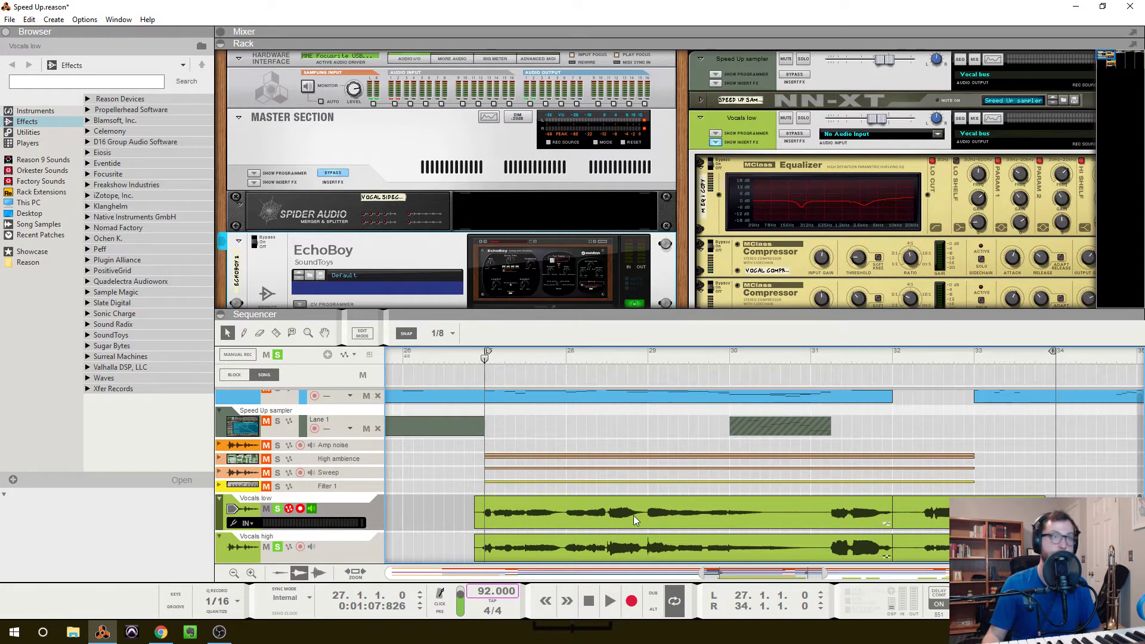
left_click(276, 548)
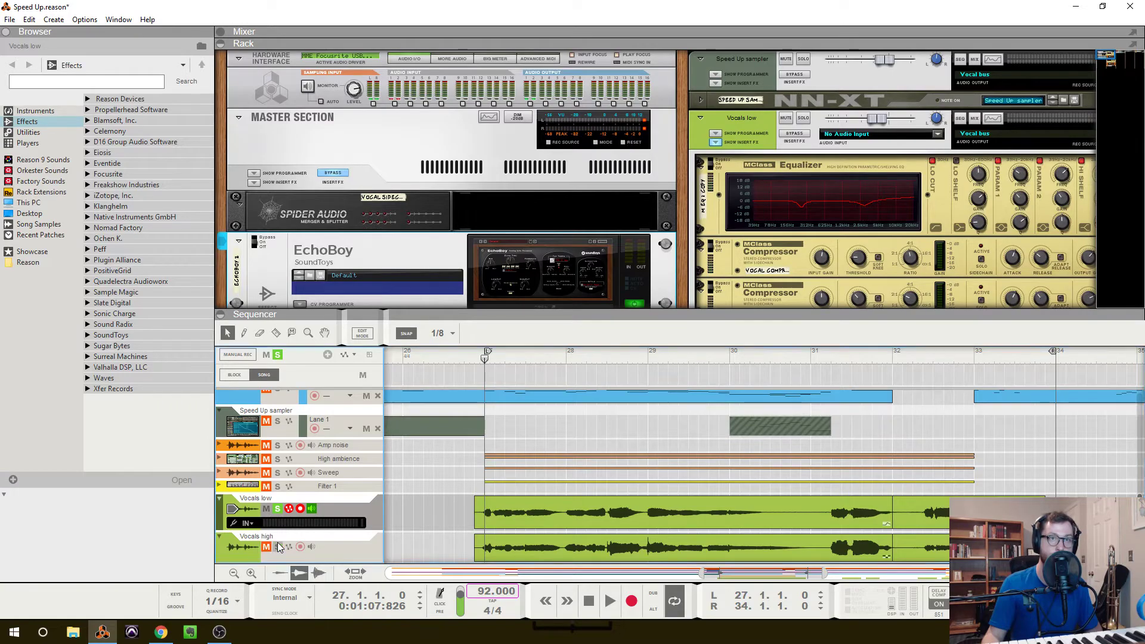
left_click(277, 511)
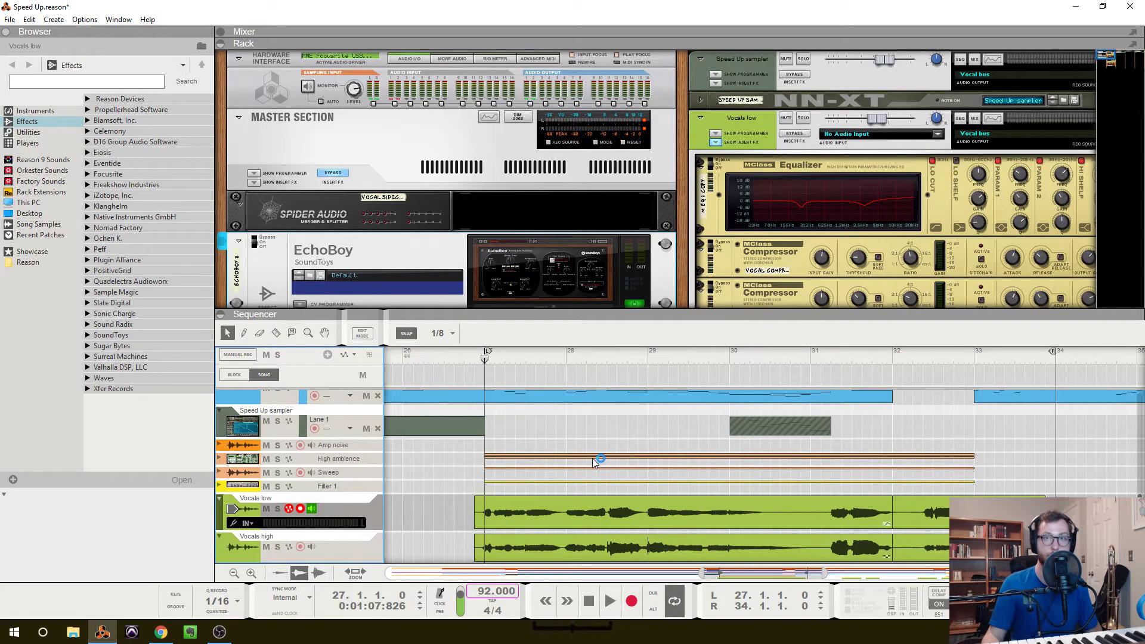
left_click(608, 601)
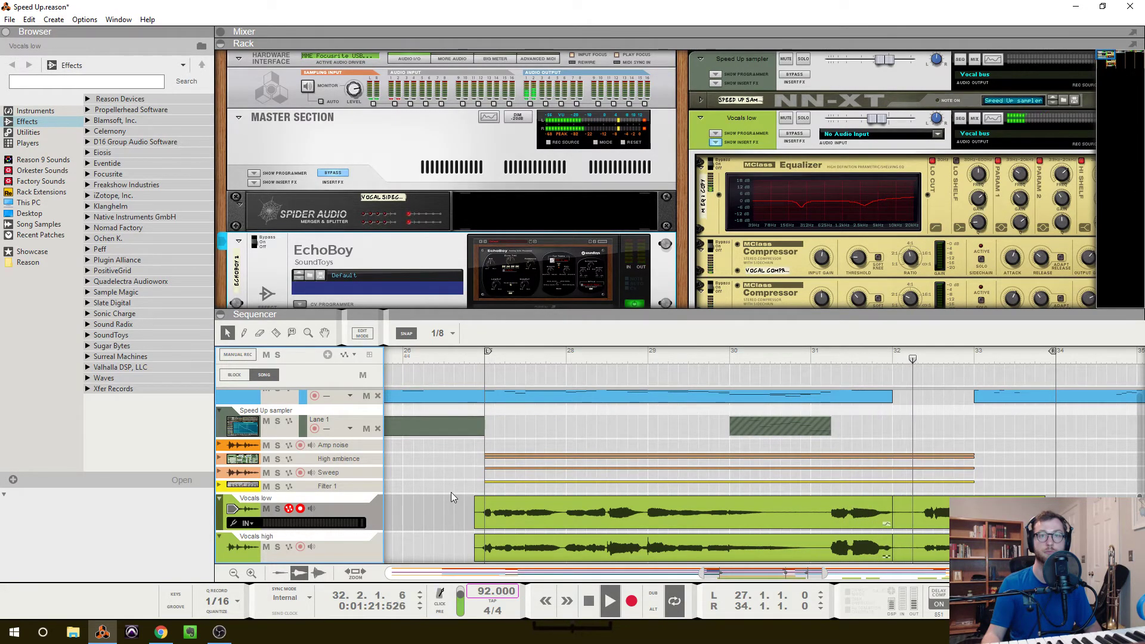
left_click(589, 601)
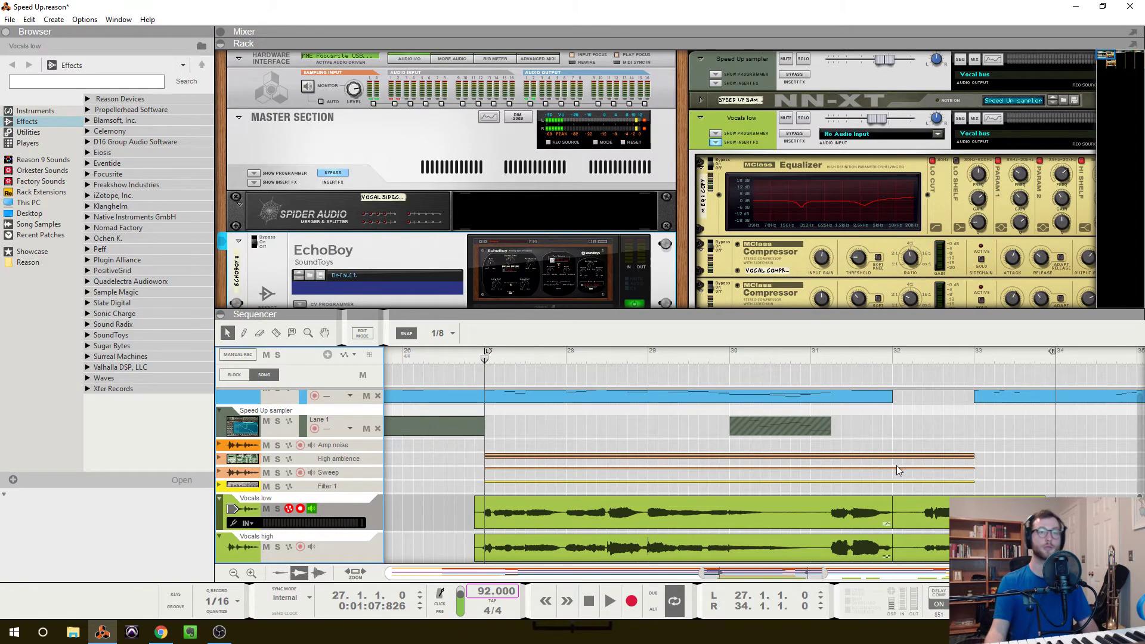